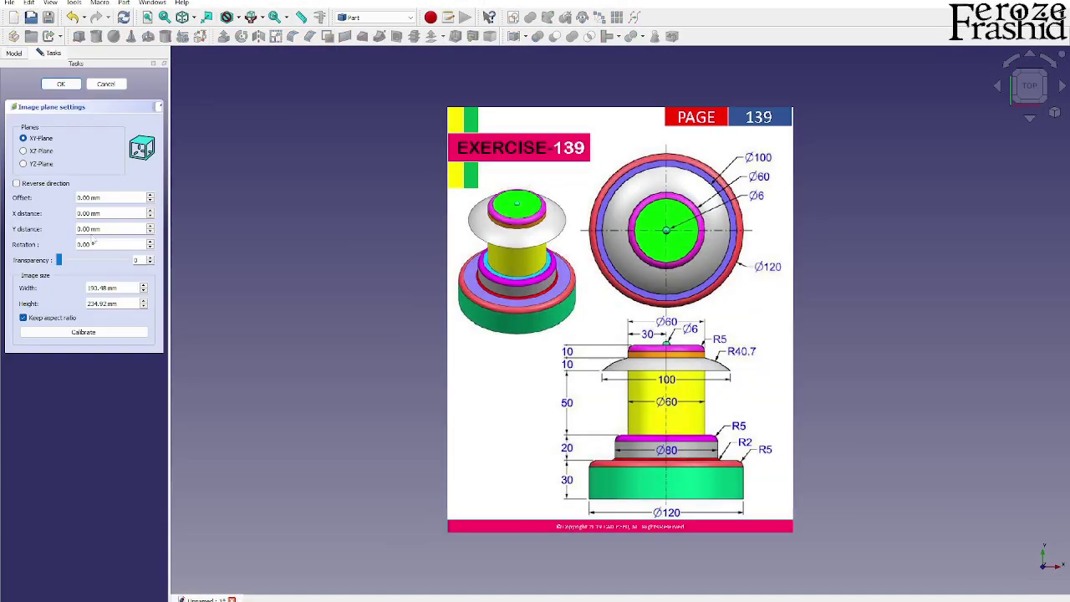
Calibrate the reference image's scale using the Ø120 dimension line below the base.
left_click(84, 332)
scroll(625, 517, "up", 8)
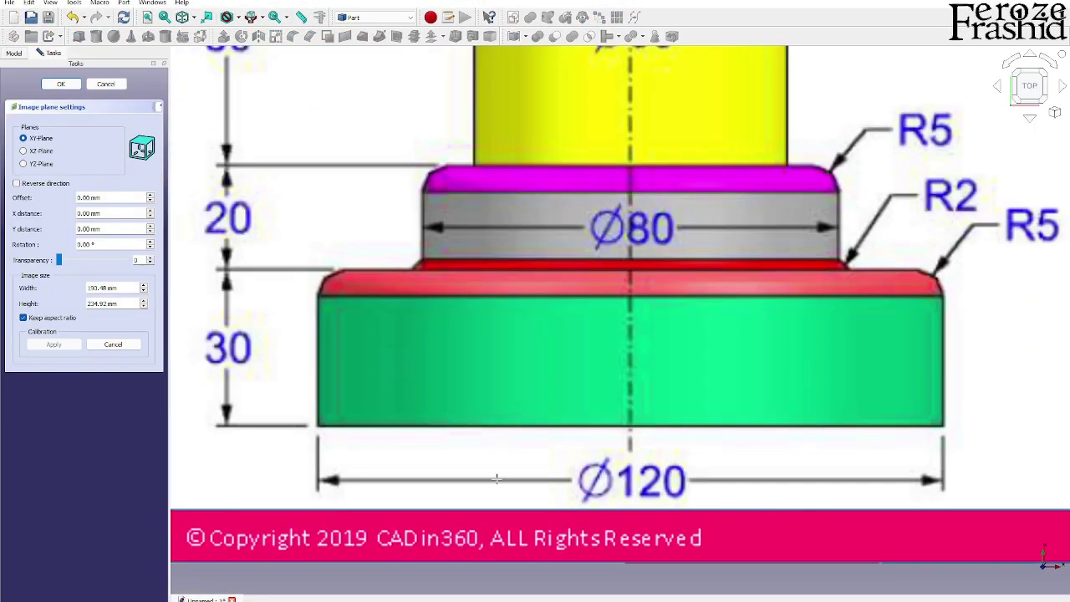
left_click(317, 479)
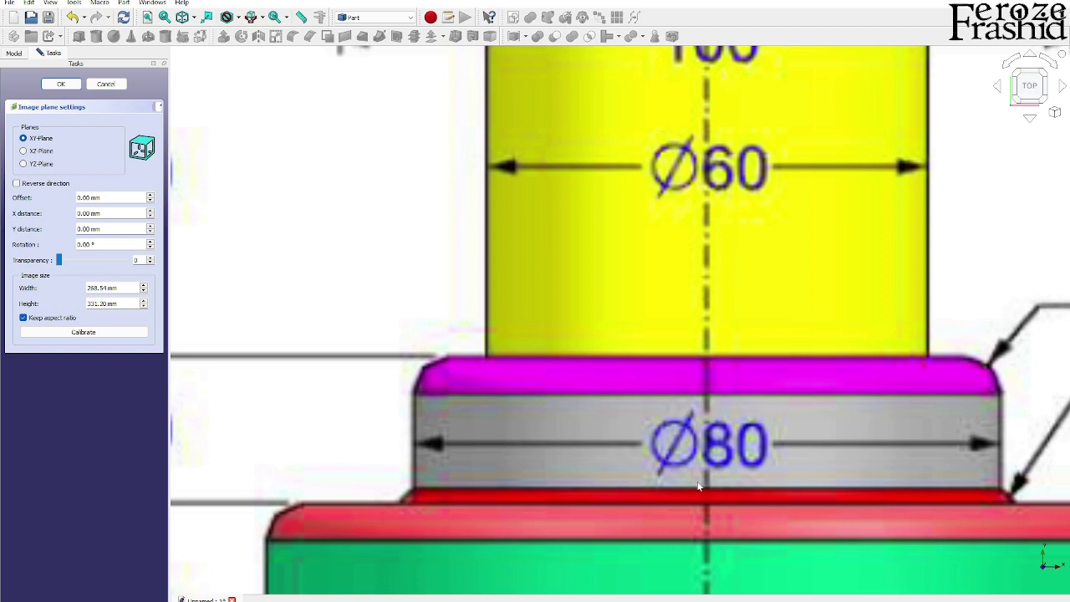
scroll(434, 424, "down", 5)
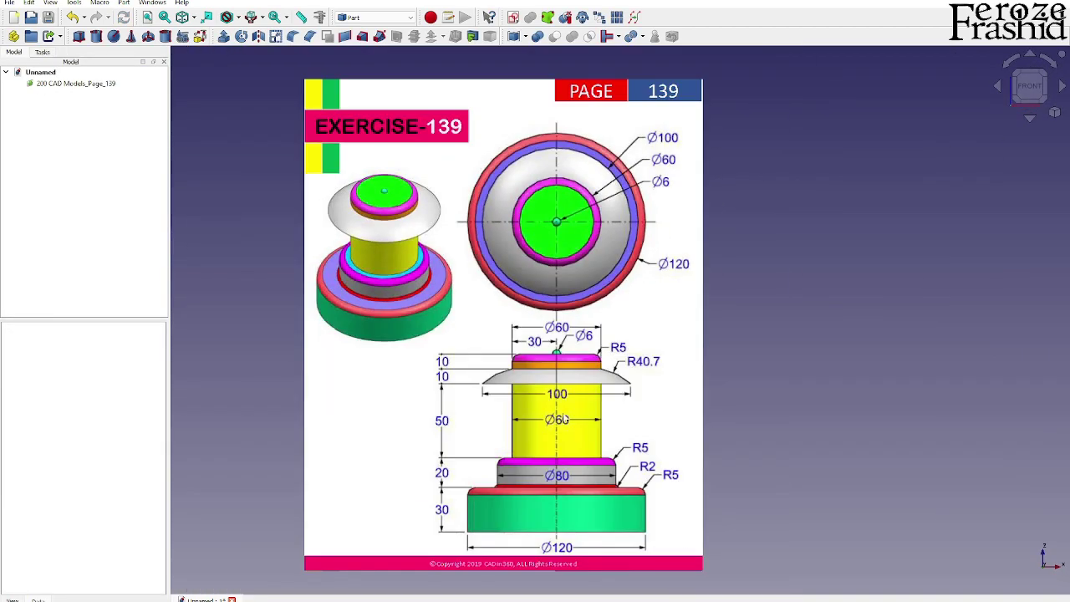
Transform the reference image so the bottom centre of the front view's base sits on the origin.
scroll(899, 371, "up", 2)
right_click(41, 84)
left_click(76, 102)
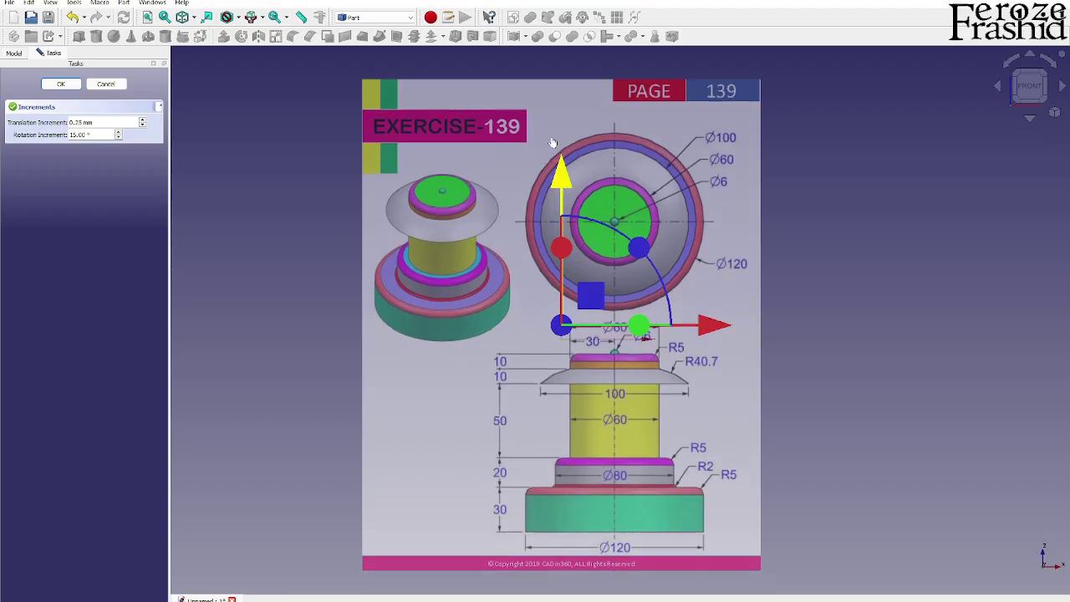
scroll(667, 172, "up", 3)
scroll(617, 77, "up", 3)
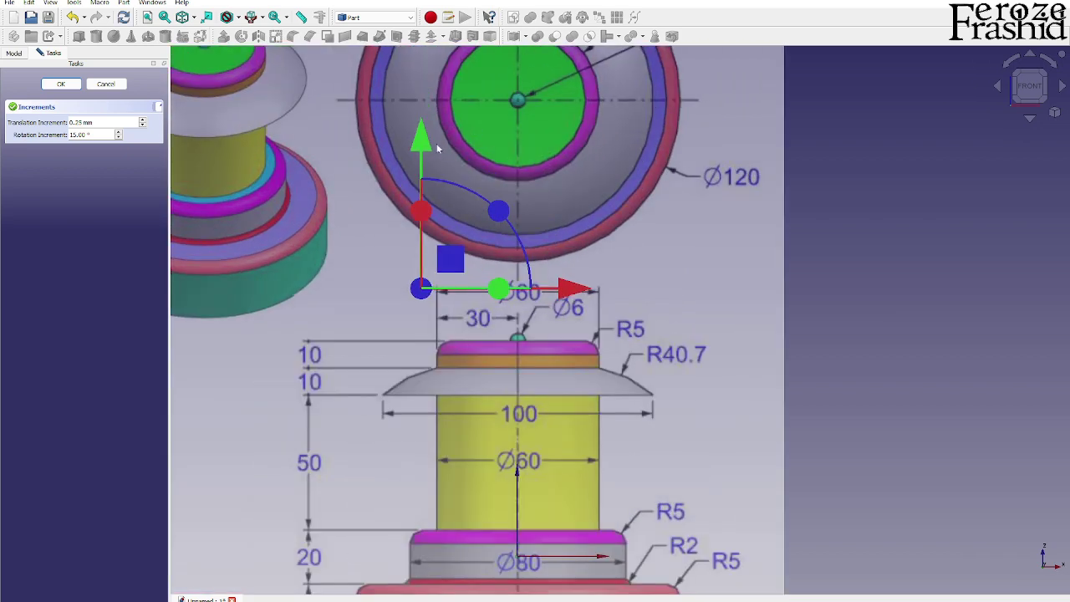
left_click_drag(435, 150, 431, 42)
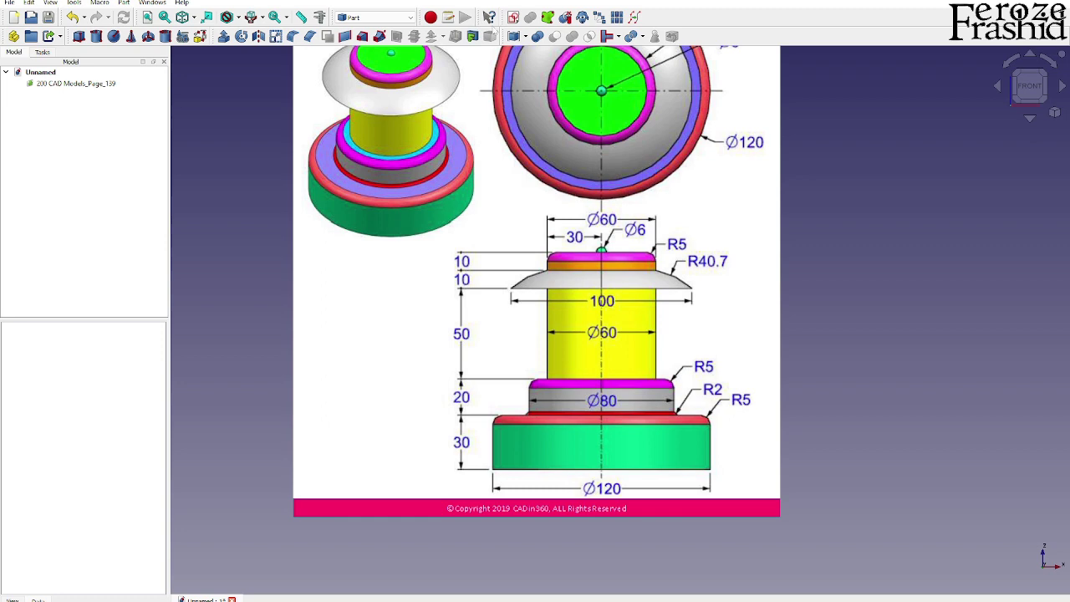
Create a sketch on the XZ plane and start a polyline along the base's bottom edge from the origin and up its outer side.
left_click(513, 17)
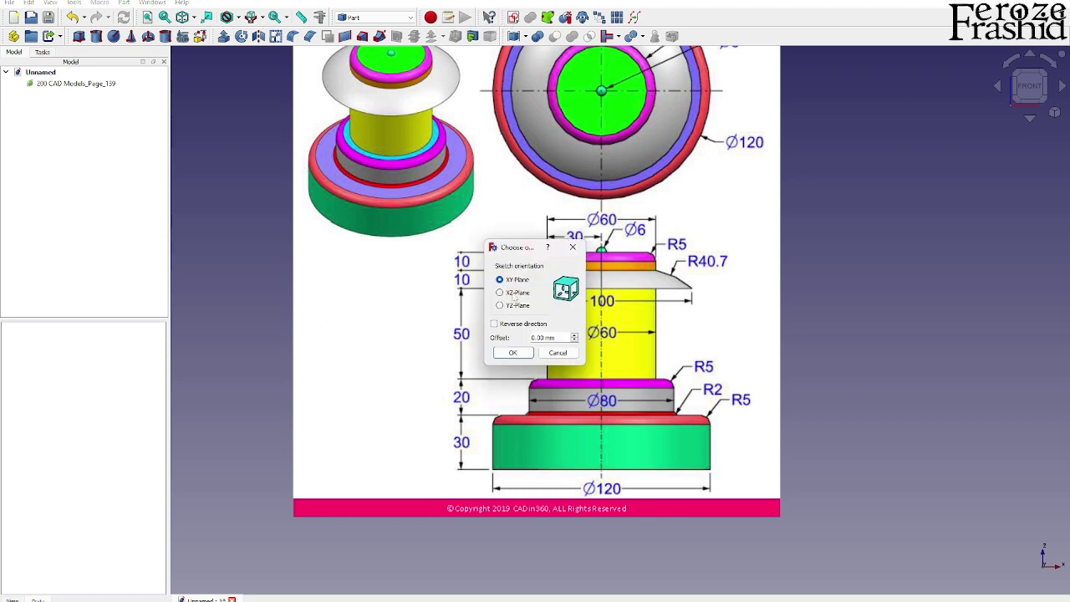
left_click(512, 353)
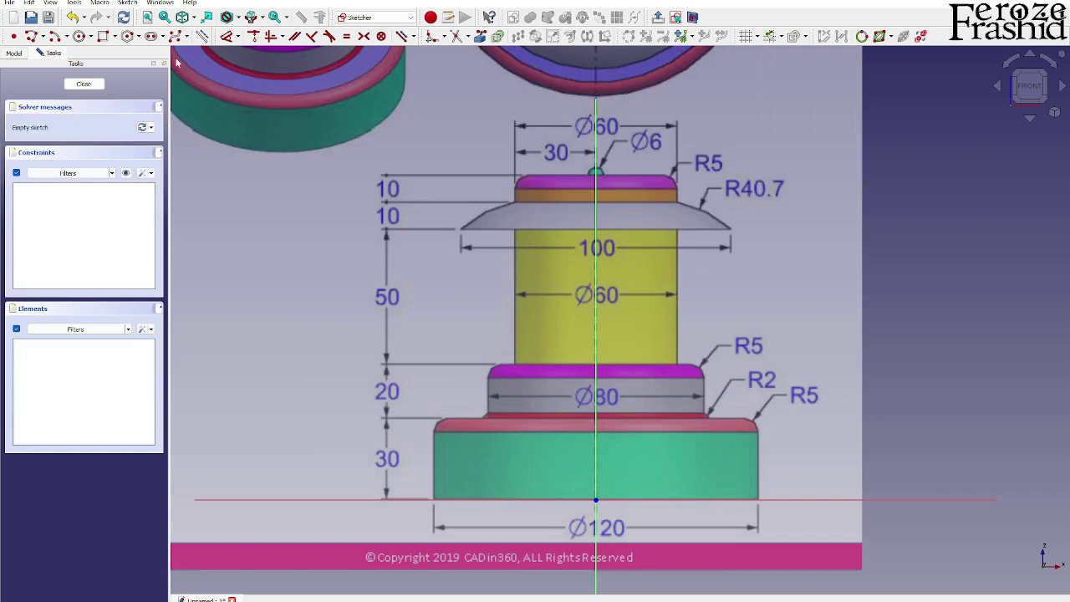
left_click(31, 37)
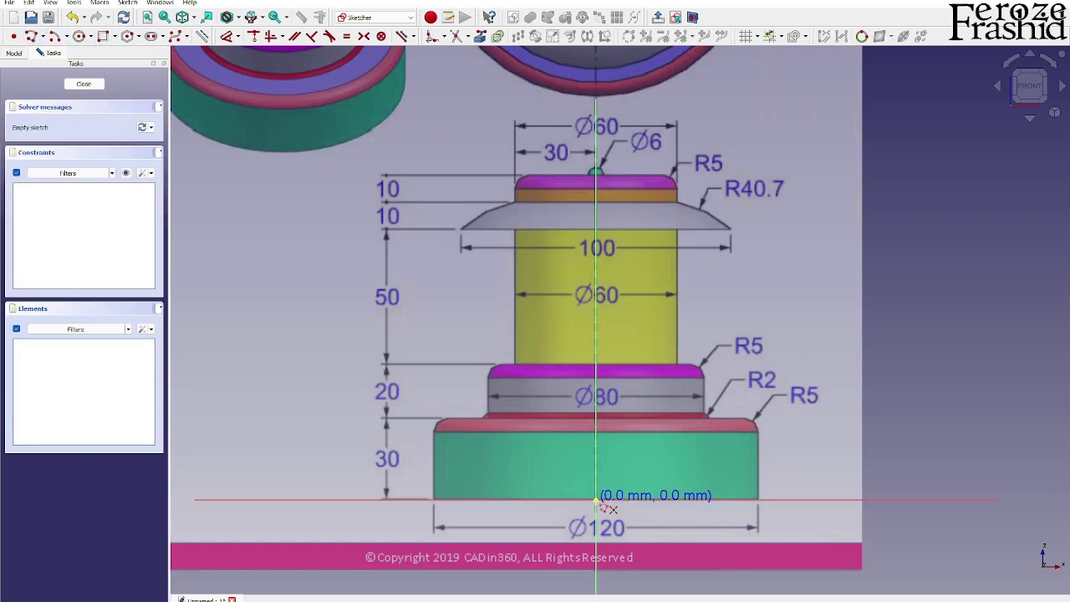
left_click(758, 500)
left_click(758, 431)
scroll(744, 418, "up", 5)
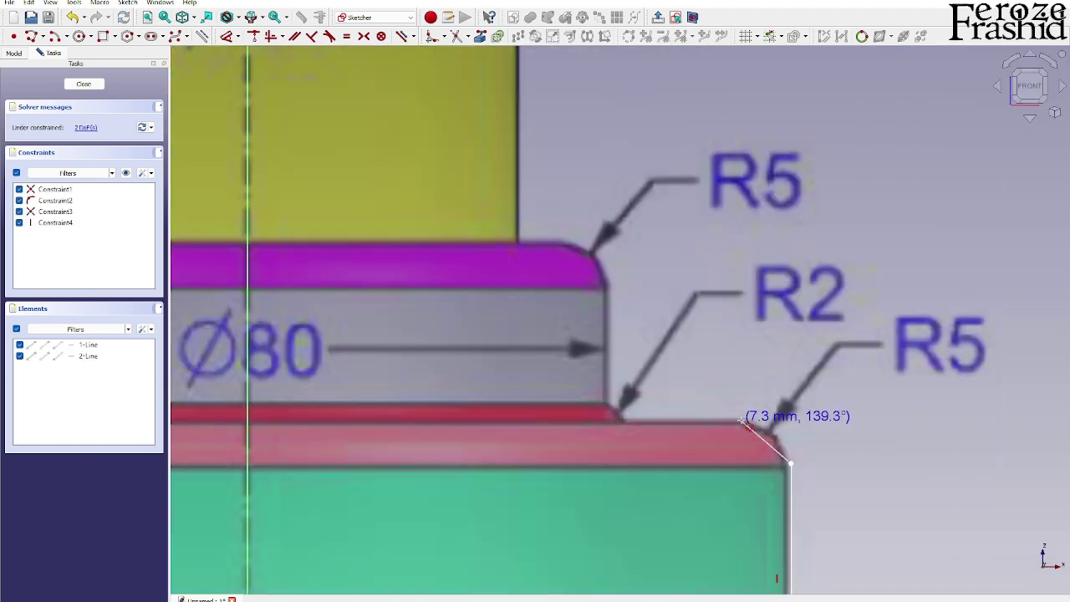
Continue the polyline over the base's rounded rim, the small R2 corner arc, and the middle step's side and rounded rim to the column.
key("m")
left_click(743, 423)
left_click(625, 431)
key("m")
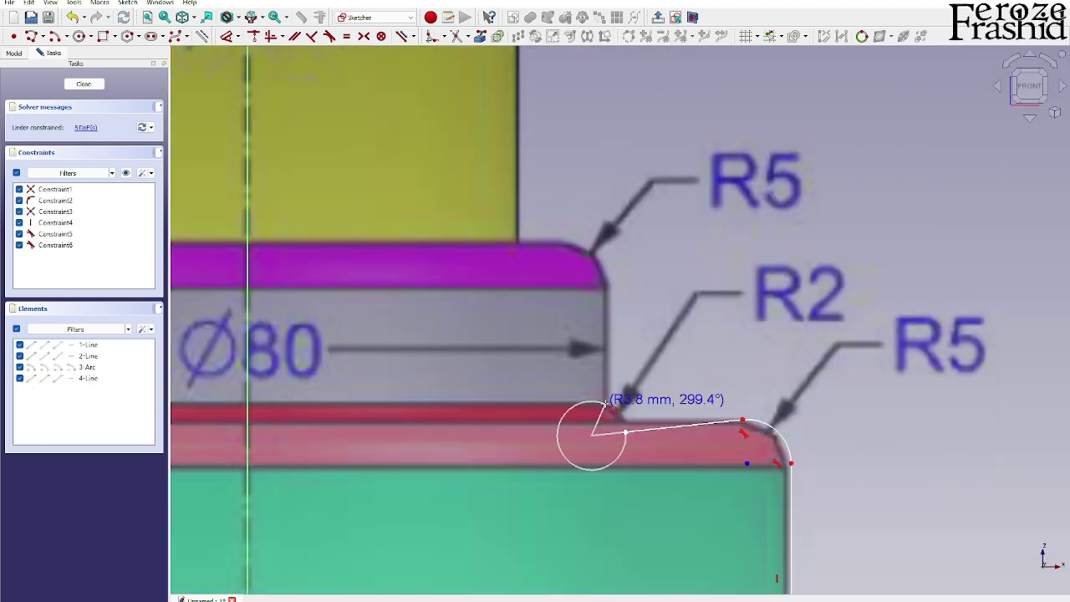
left_click(605, 405)
left_click(607, 290)
key("m")
left_click(565, 242)
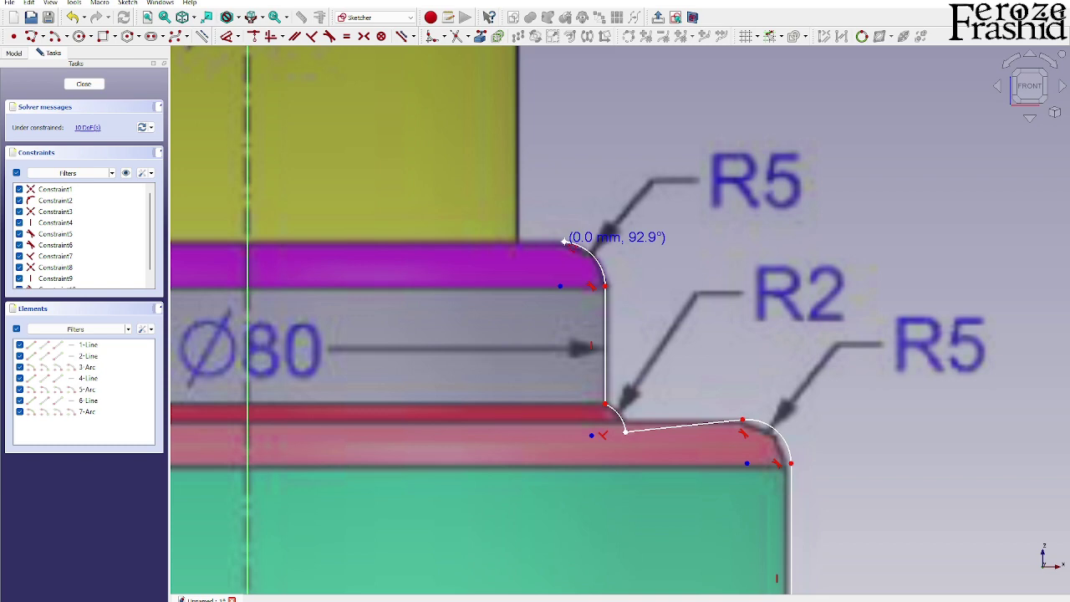
left_click(518, 245)
Continue the polyline about 54.5 mm up the column side and around the flange's inner arc, bottom edge and outer arc.
scroll(535, 250, "down", 8)
scroll(648, 431, "up", 4)
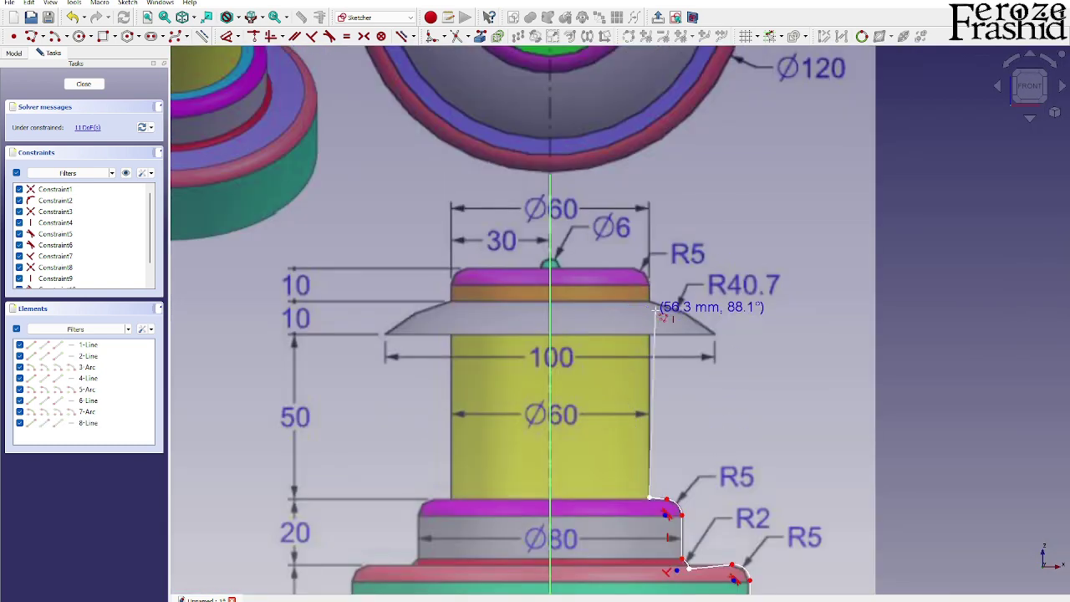
scroll(673, 422, "down", 3)
scroll(673, 418, "up", 6)
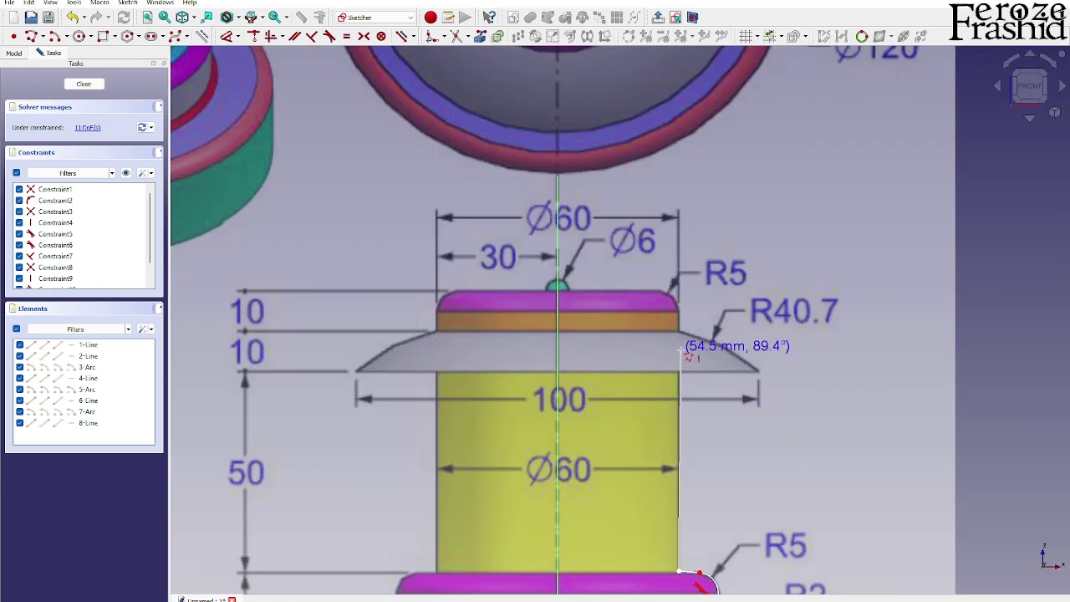
left_click(679, 351)
left_click(736, 372)
key("m")
key("m")
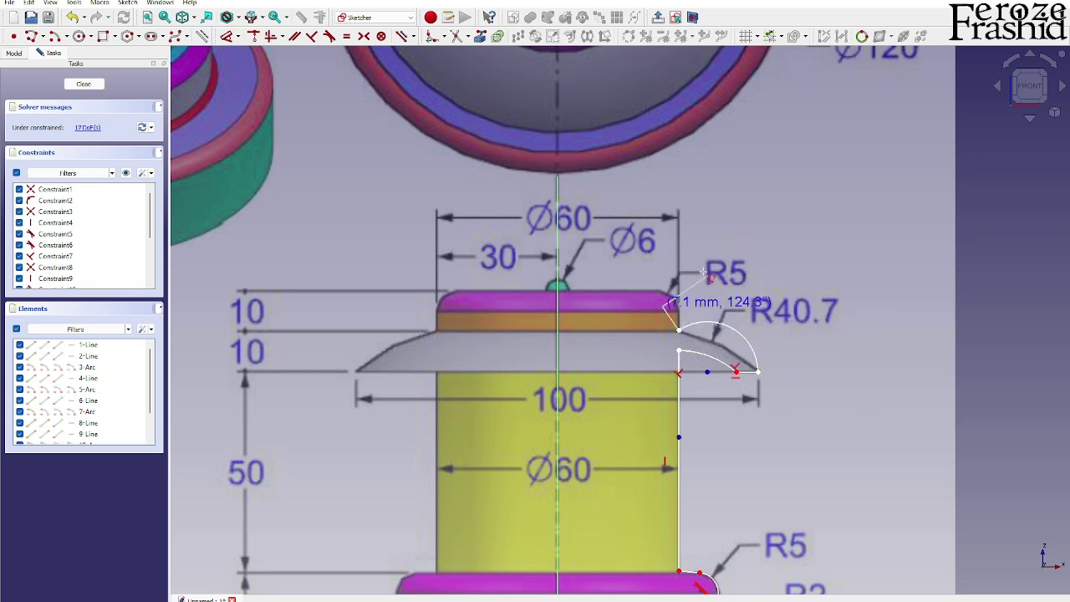
left_click(679, 330)
Finish the profile with the top block's side, an about 4.8 mm radius rim arc, top edge and small dome arc, closing it along the vertical axis.
scroll(682, 295, "up", 5)
left_click(664, 362)
key("m")
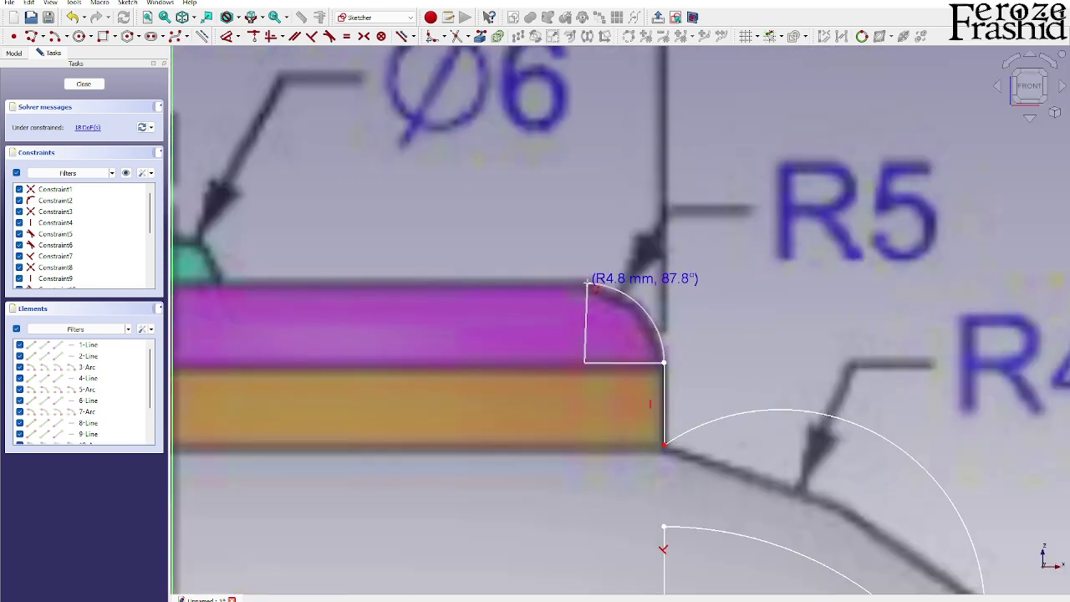
left_click(587, 285)
scroll(616, 244, "down", 4)
scroll(593, 405, "up", 6)
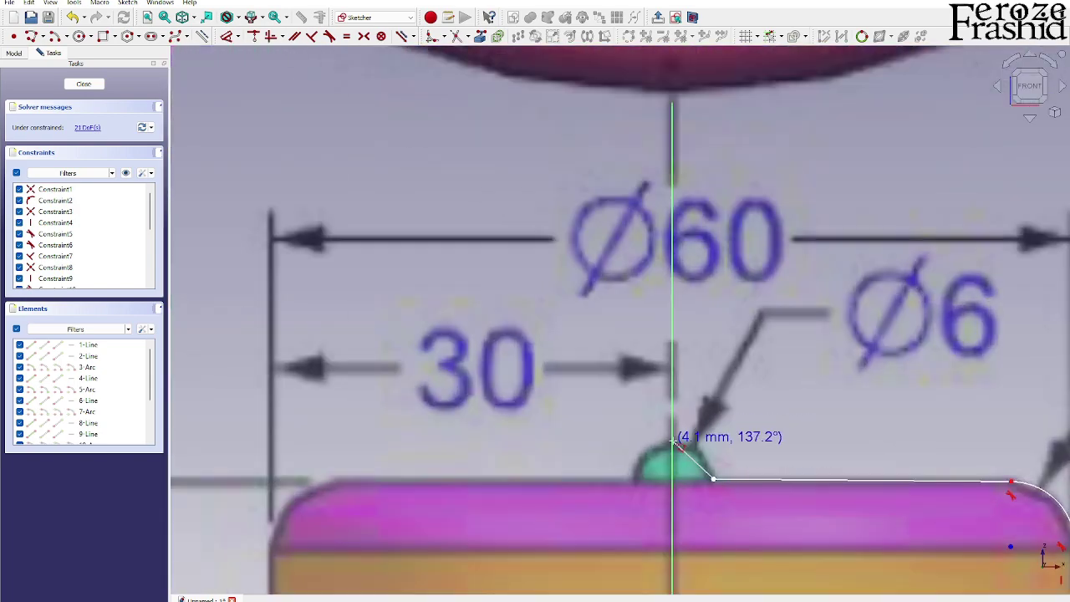
key("m")
left_click(674, 440)
scroll(664, 288, "down", 5)
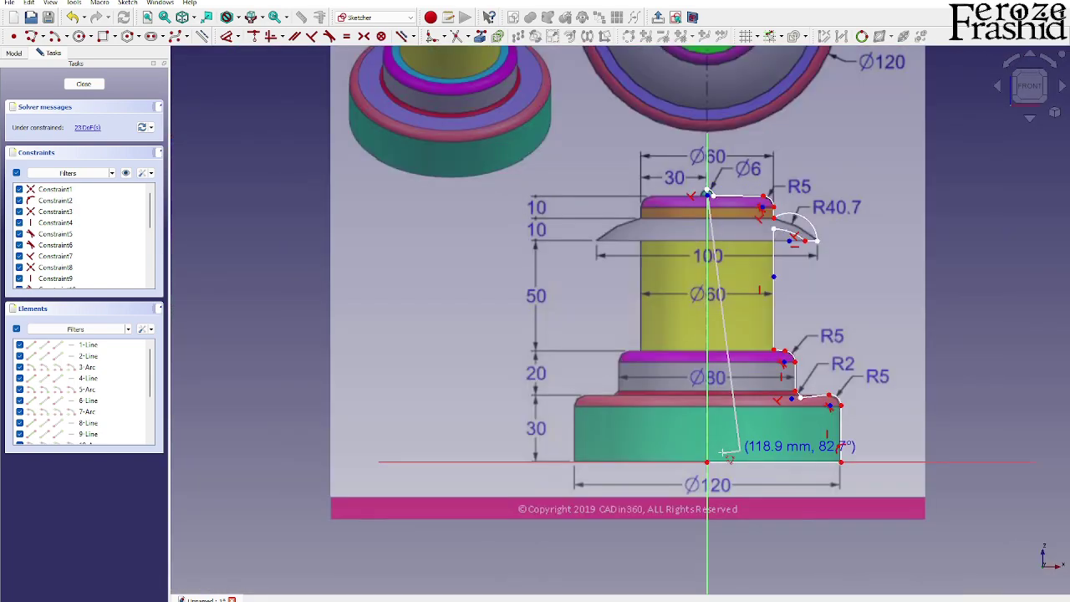
key("Escape")
Delete the constraint at the centre of the small dome arc.
scroll(722, 185, "up", 7)
scroll(666, 251, "down", 2)
left_click(662, 238)
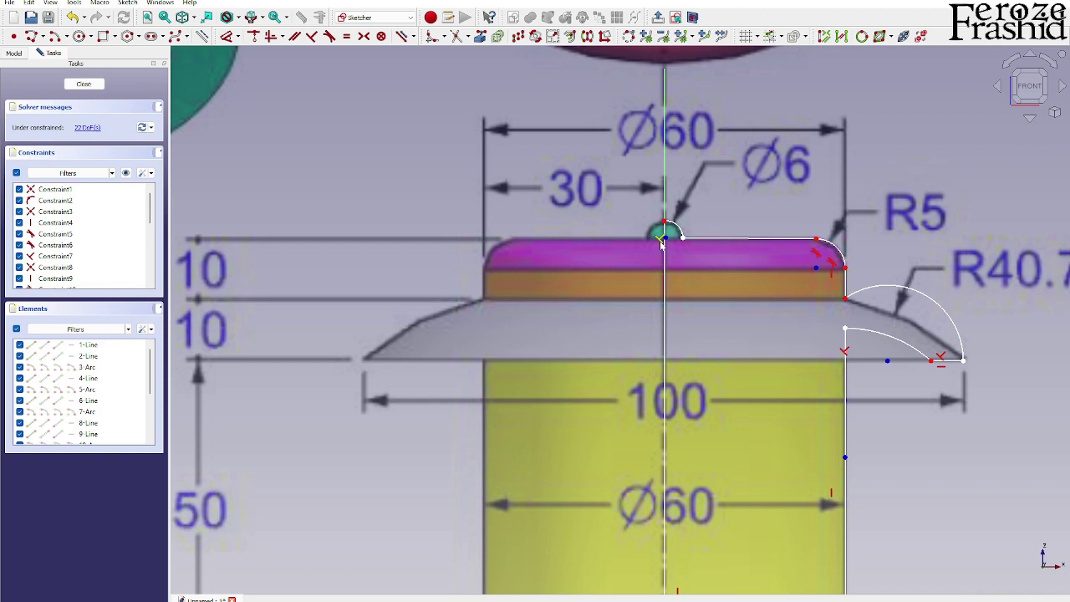
key("Delete")
Reshape the flange's inner and outer arcs to follow the reference image and make their centres coincident.
middle_click_drag(906, 338, 844, 331)
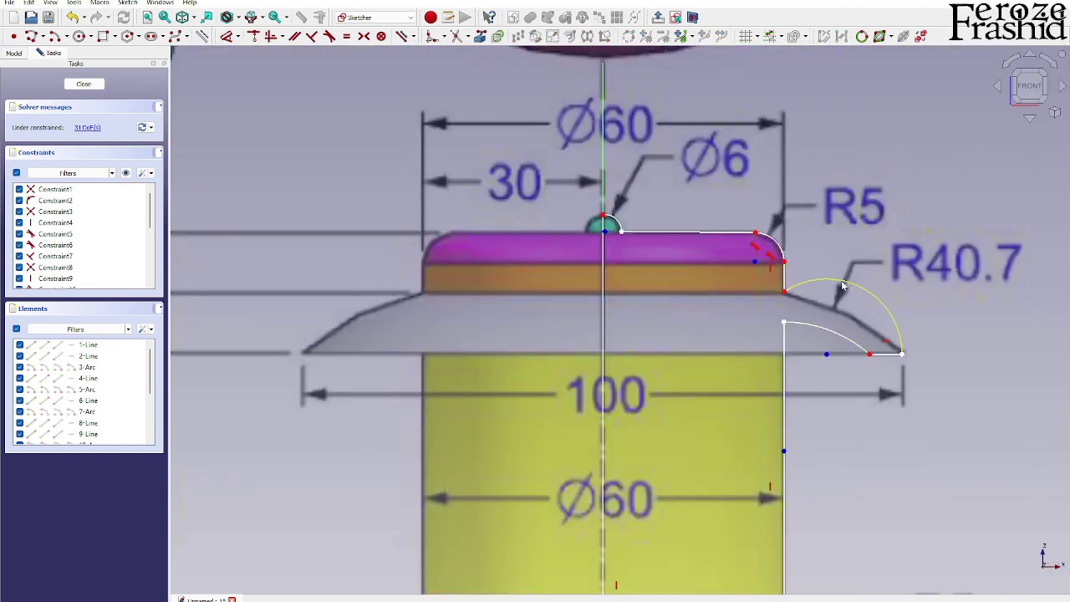
left_click_drag(825, 355, 818, 370)
mouse_move(912, 364)
left_mouse_down()
mouse_move(891, 348)
mouse_move(908, 365)
left_mouse_up()
left_click(911, 366)
key("c")
left_click_drag(820, 369, 811, 380)
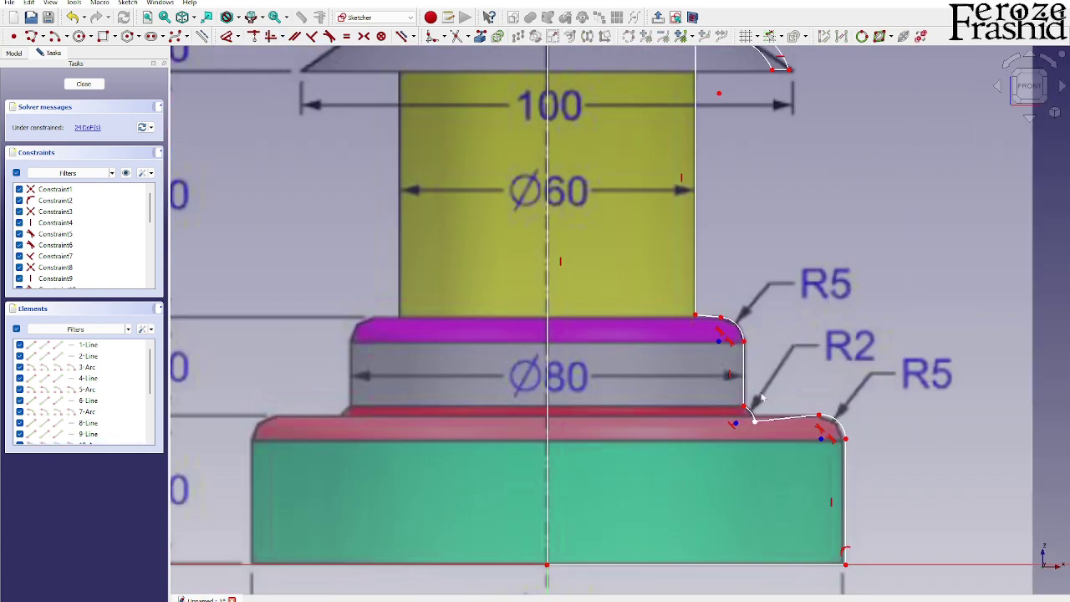
Make the small R2 arc's end points coincident with the adjoining lines and constrain the base and middle step ledges horizontal.
scroll(752, 418, "up", 4)
key("c")
left_click_drag(708, 358, 737, 384)
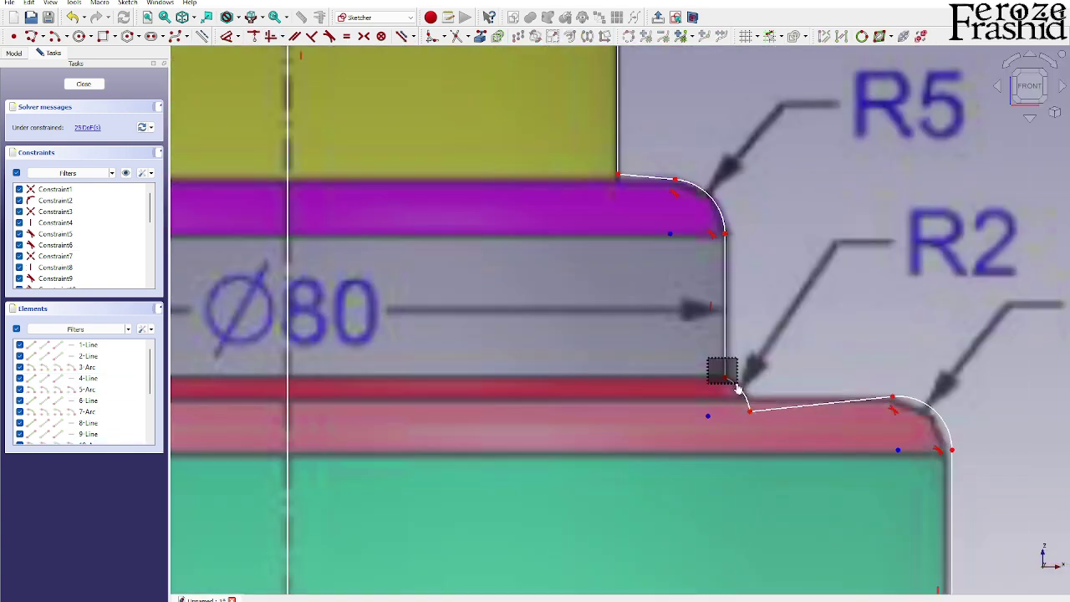
left_click(768, 410)
left_click(270, 36)
left_click(647, 177)
left_click(269, 36)
Set the length of the base's bottom edge to 60 mm.
scroll(596, 152, "down", 6)
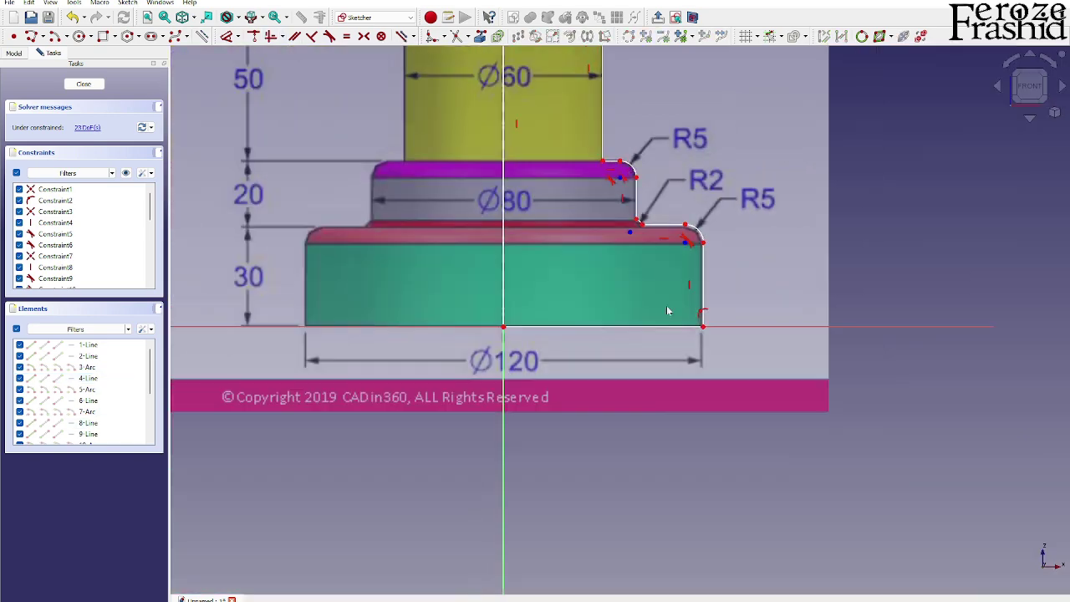
middle_click_drag(669, 310, 685, 325)
left_click(645, 341)
key("d")
left_click(658, 382)
type("60")
key("Return")
Set the radius of the base's rim arc to 5 mm.
scroll(724, 212, "up", 3)
left_click(707, 267)
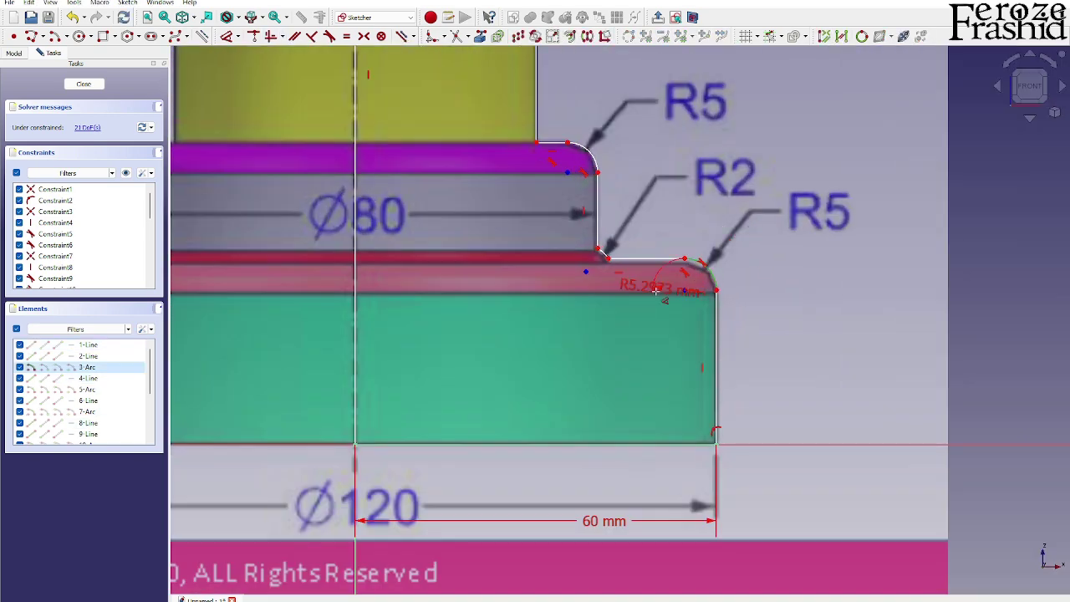
left_click(759, 217)
type("4.")
key("Return")
double_click(761, 225)
type("5")
key("Return")
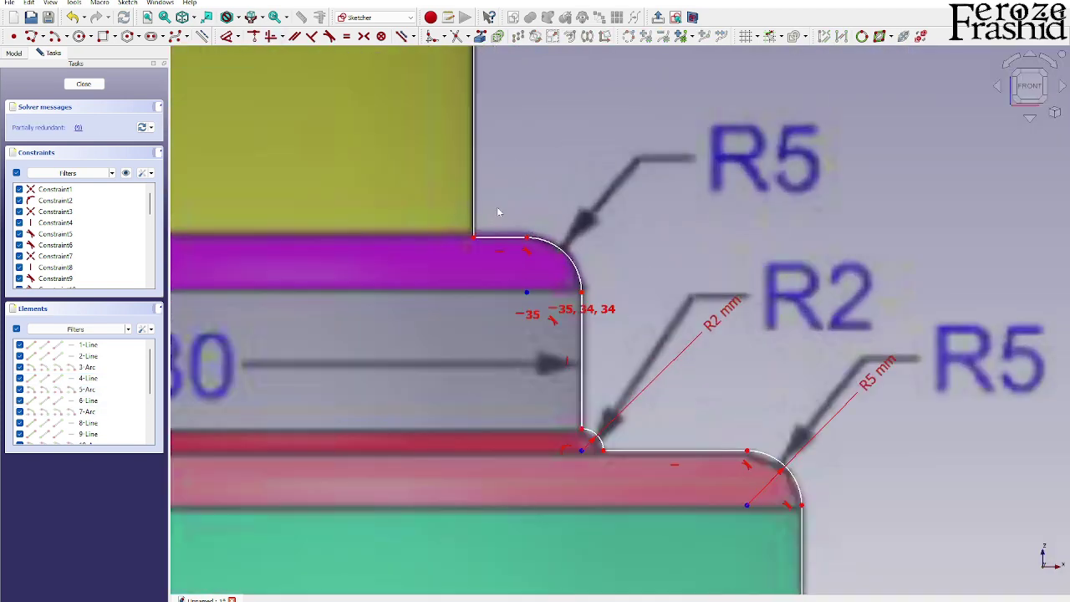
Constrain the middle step's rim arc centre and upper end point into vertical alignment.
left_click(528, 293)
left_click(527, 237)
left_click(271, 36)
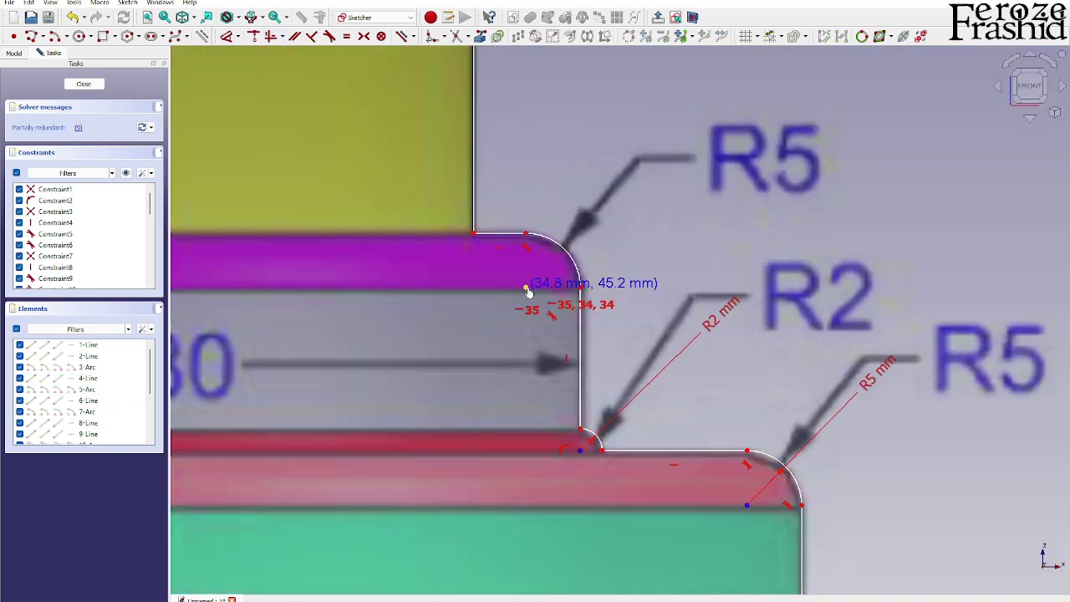
Set the distance from the vertical axis to the flange's outer tip to 50 mm and place the dimension beside the profile.
scroll(552, 285, "down", 5)
key("d")
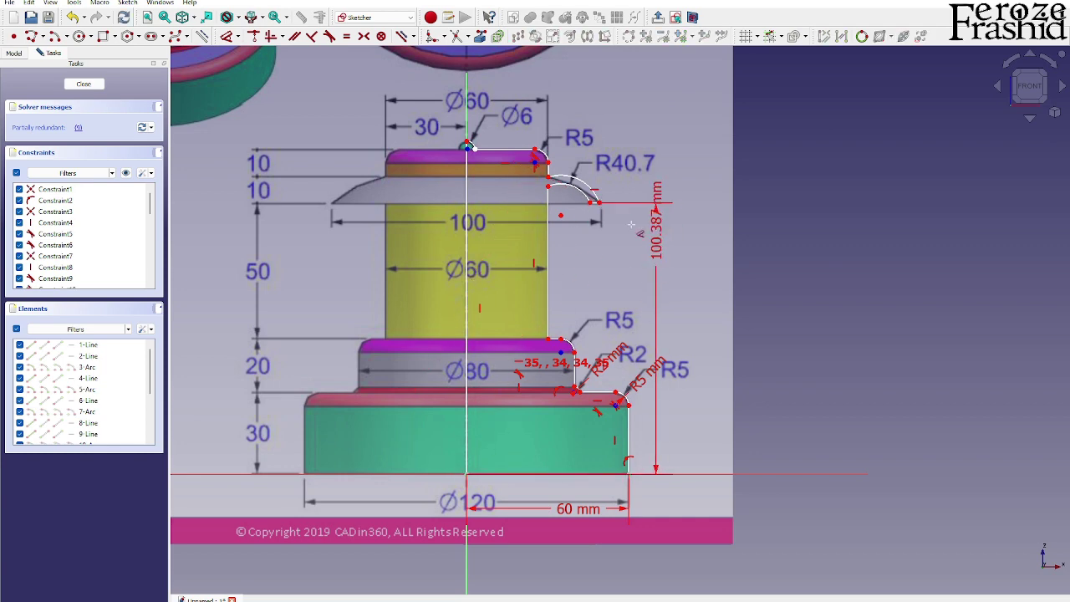
left_click(487, 185)
type("50")
key("Return")
left_click_drag(488, 184, 717, 219)
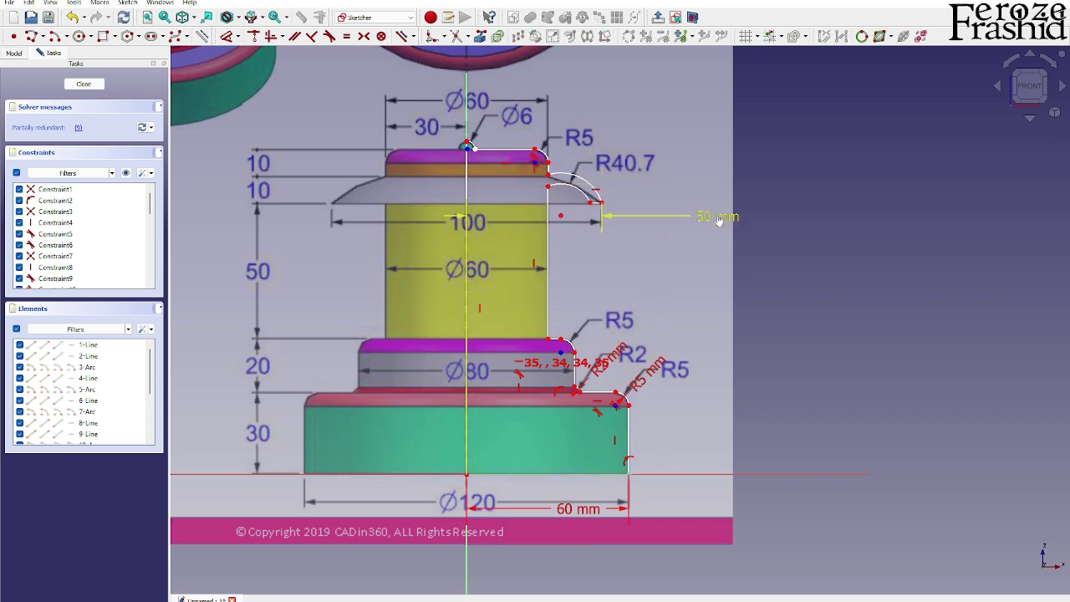
Set the length of the flange's bottom edge between the two arcs to 4 mm.
scroll(592, 172, "up", 3)
left_click(597, 226)
key("d")
left_click(683, 233)
type("4")
key("Return")
scroll(681, 331, "down", 2)
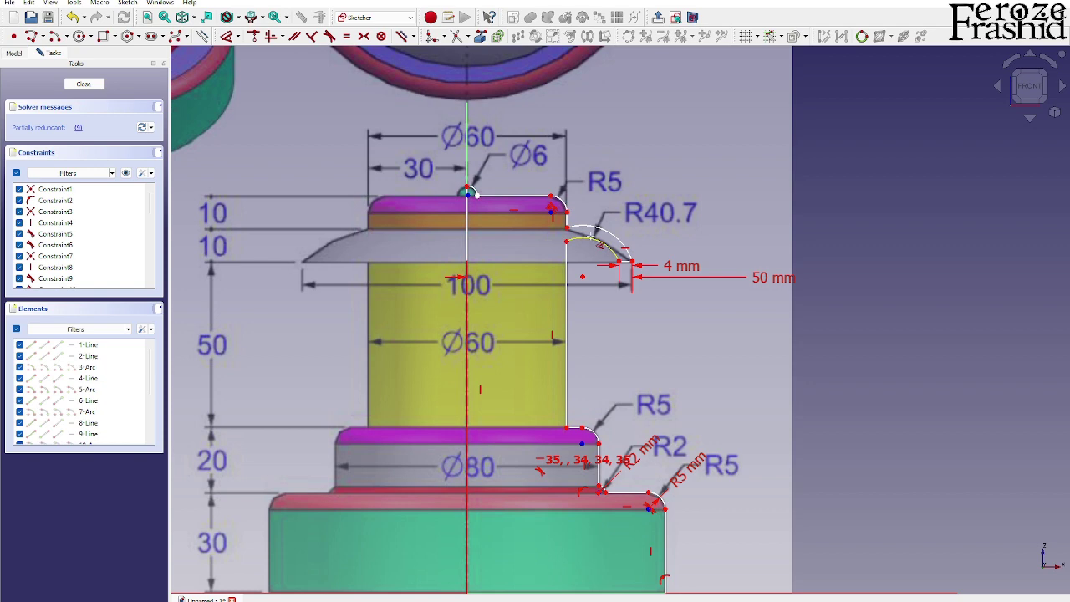
Try to set the flange's outer arc radius to 40.7 mm, and undo it.
left_click(608, 227)
key("d")
left_click(681, 177)
type("40.7")
key("Return")
scroll(569, 223, "up", 2)
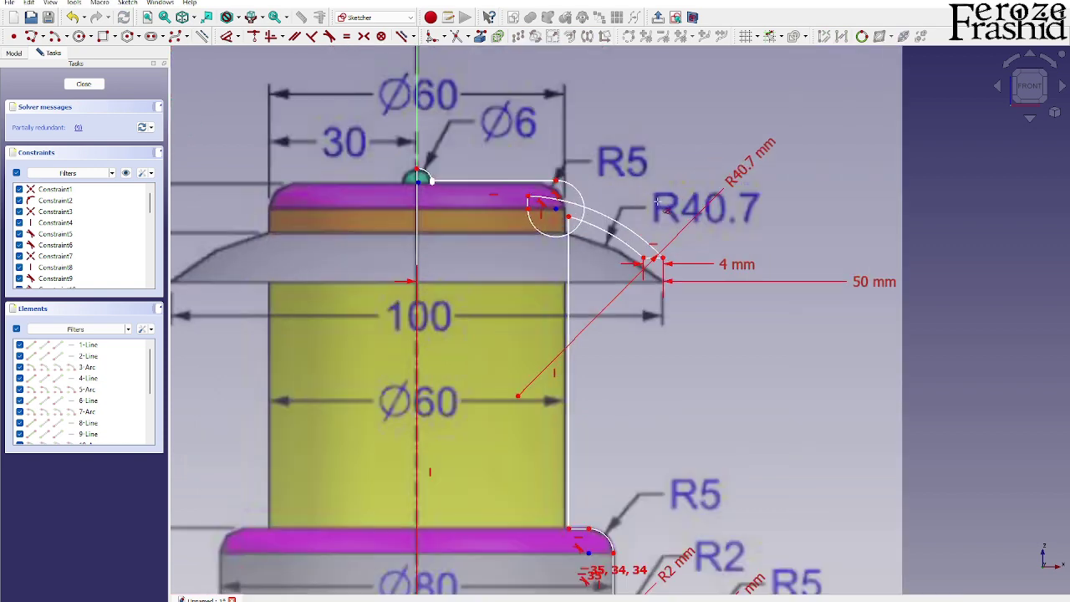
key("ctrl+z")
Move the flange arcs' shared centre and the outer arc's end points to match the reference image.
left_click_drag(590, 304, 573, 344)
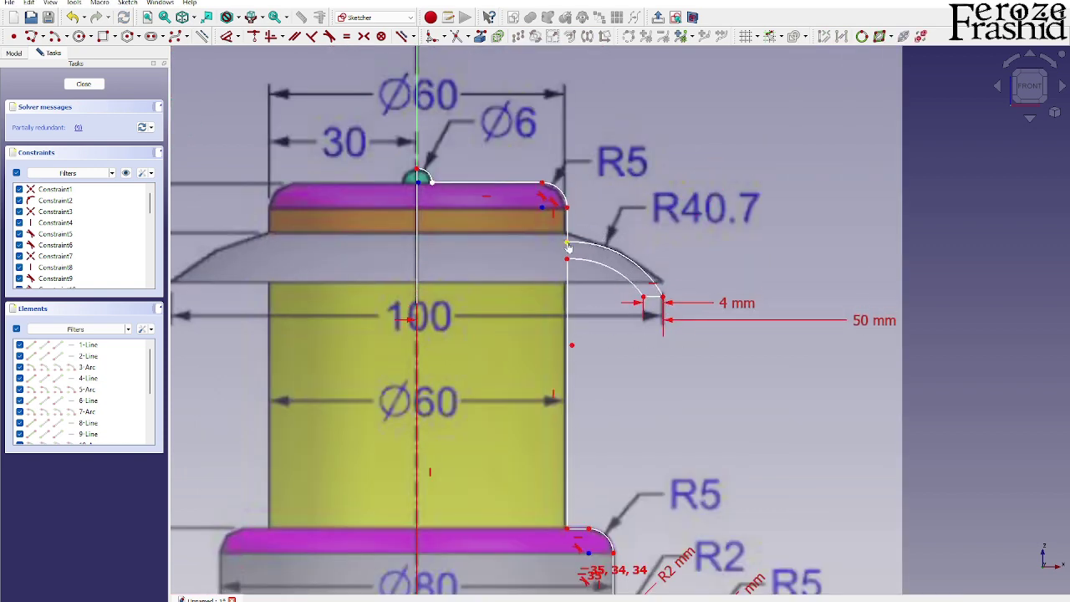
left_click_drag(568, 249, 565, 233)
left_click_drag(663, 292, 663, 285)
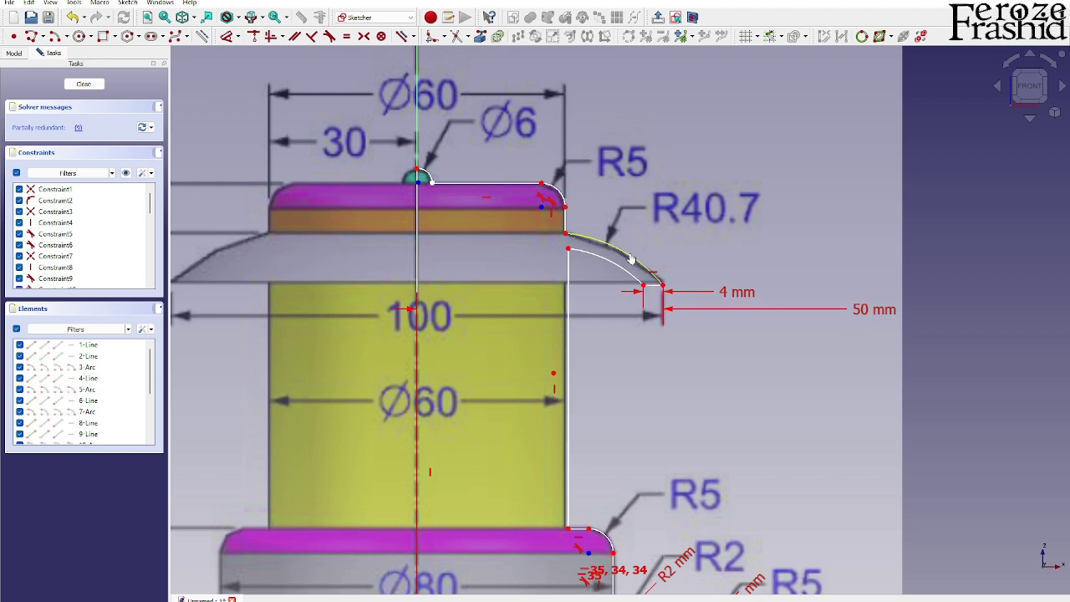
Try once more to give the flange's outer arc a 40.7 mm radius, and undo that dimension.
left_click(630, 258)
key("d")
left_click(686, 188)
type("40.7")
key("Return")
key("ctrl+z")
Adjust the flange arcs' shared centre and set the top block's rim arc radius to 5 mm.
left_click_drag(553, 373, 548, 384)
left_click(559, 191)
key("d")
left_click_drag(625, 165, 618, 154)
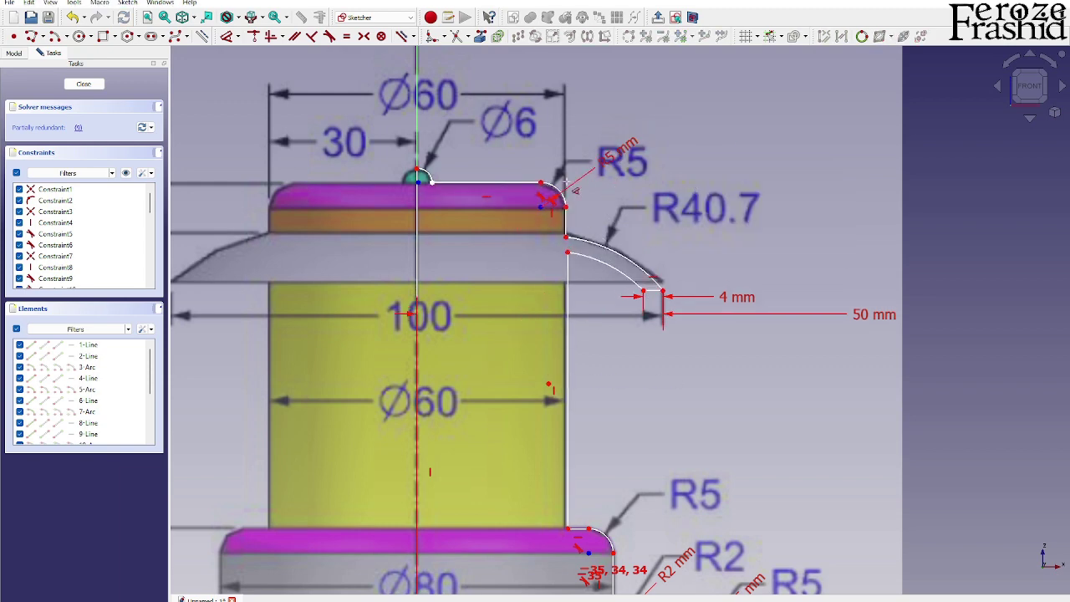
Set the distance from the vertical axis to the top block's outer side to 30 mm.
left_click(565, 206)
left_click(521, 104)
type("30.25")
key("Return")
Set the radius of the small dome arc on top to 3 mm.
left_click(428, 172)
left_click(475, 133)
type("3")
key("Return")
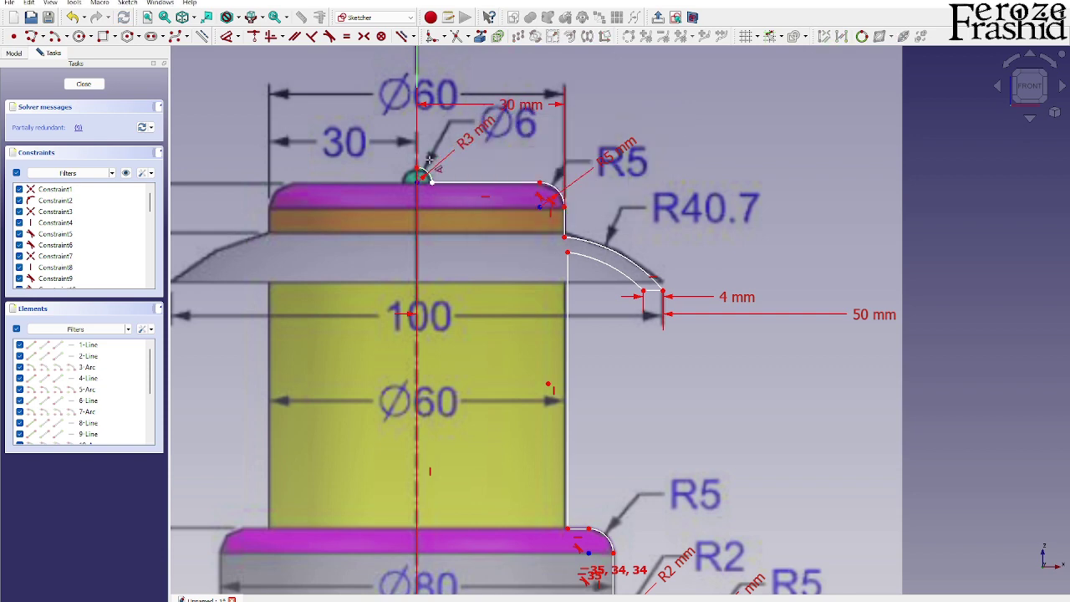
Try to set the height of the dome arc's end above the base to 120 mm, and undo that dimension.
scroll(857, 131, "down", 3)
left_click(615, 152)
left_click(615, 484)
left_click(360, 225)
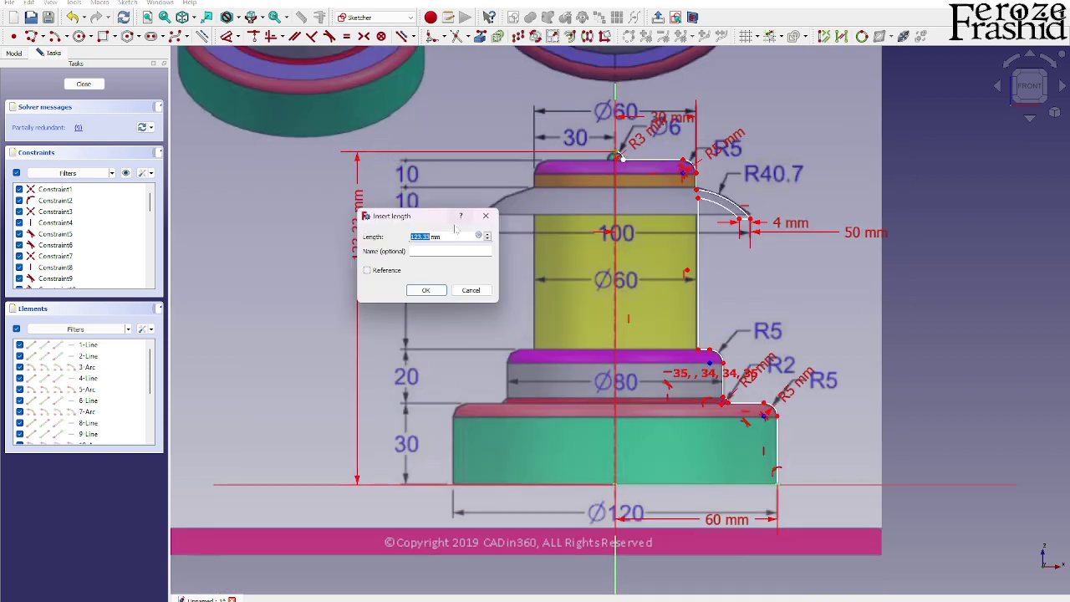
key("Return")
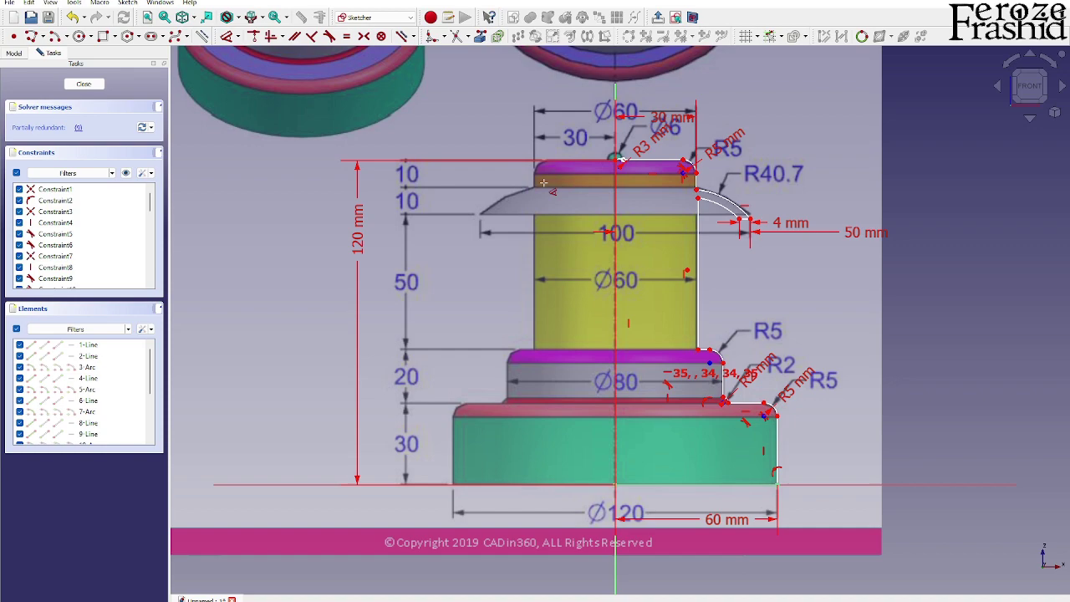
scroll(653, 170, "up", 5)
scroll(701, 160, "down", 2)
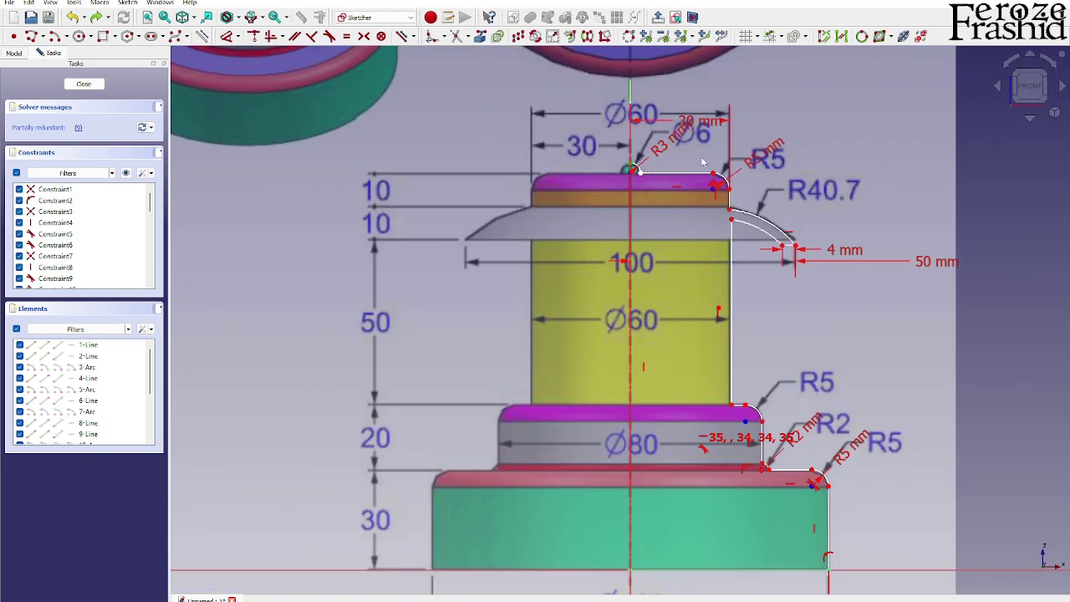
Set the height from the base to the dome arc's highest point to 123 mm.
left_click(632, 164)
left_click(326, 222)
type("123")
key("Return")
scroll(635, 167, "up", 4)
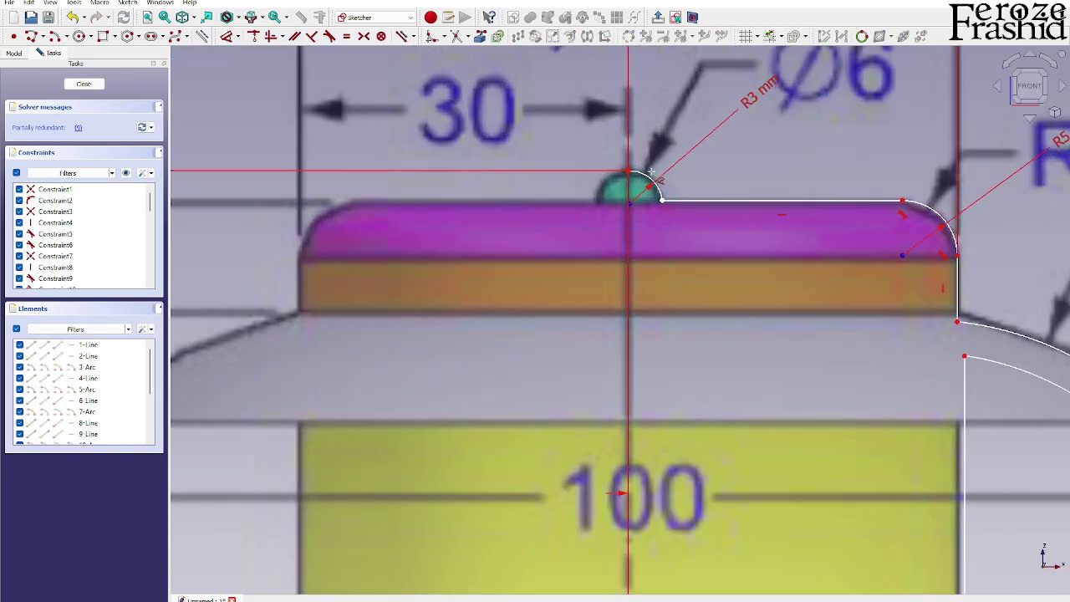
Constrain the dome arc's centre onto the vertical axis and level with the arc's lower end.
scroll(635, 172, "down", 1)
scroll(673, 188, "up", 3)
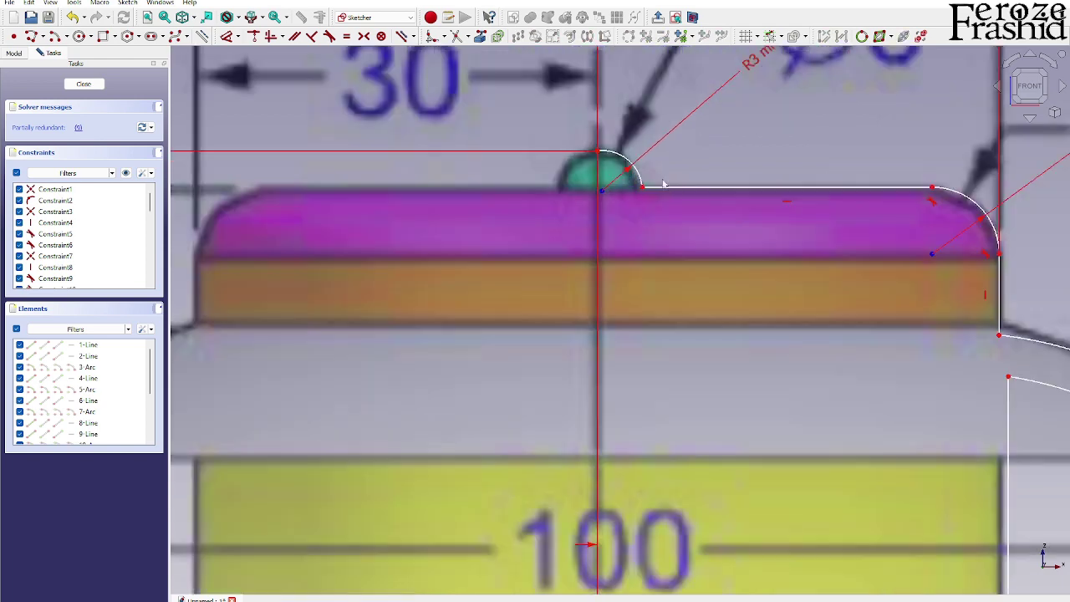
scroll(610, 199, "down", 3)
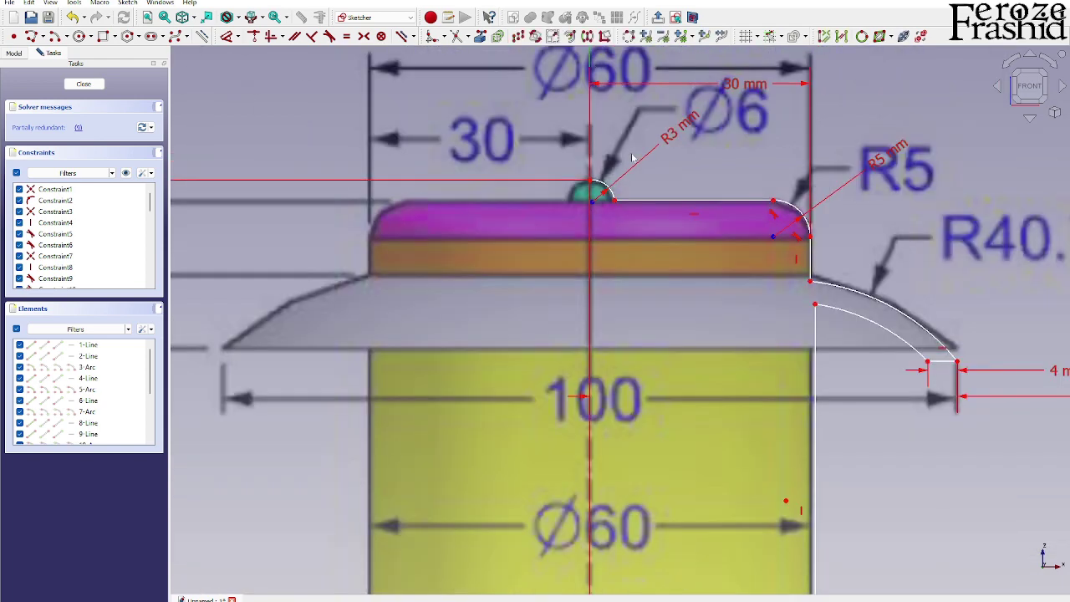
scroll(577, 209, "up", 3)
scroll(573, 214, "down", 3)
scroll(568, 209, "up", 1)
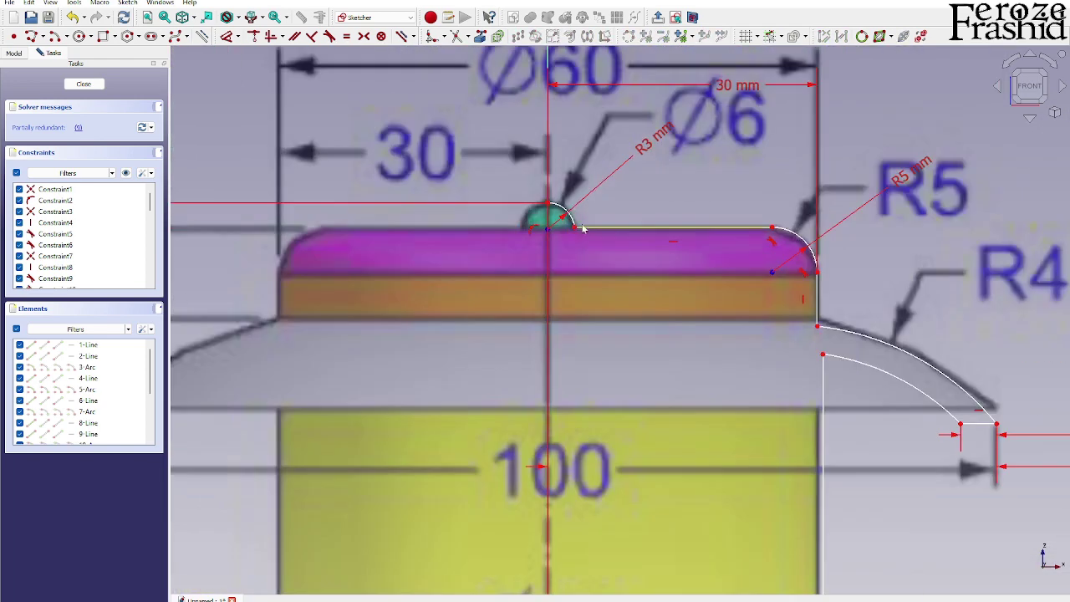
scroll(547, 201, "down", 3)
scroll(590, 232, "up", 3)
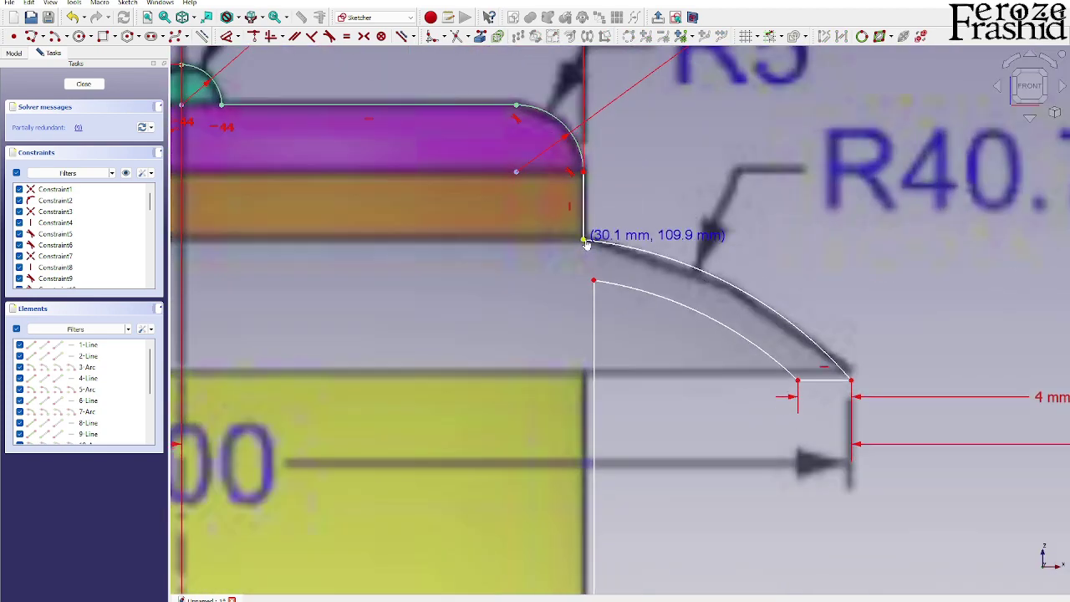
Set the top block's height to 10 mm and the flange's outer edge to 100 mm above the base.
scroll(533, 193, "down", 3)
key("d")
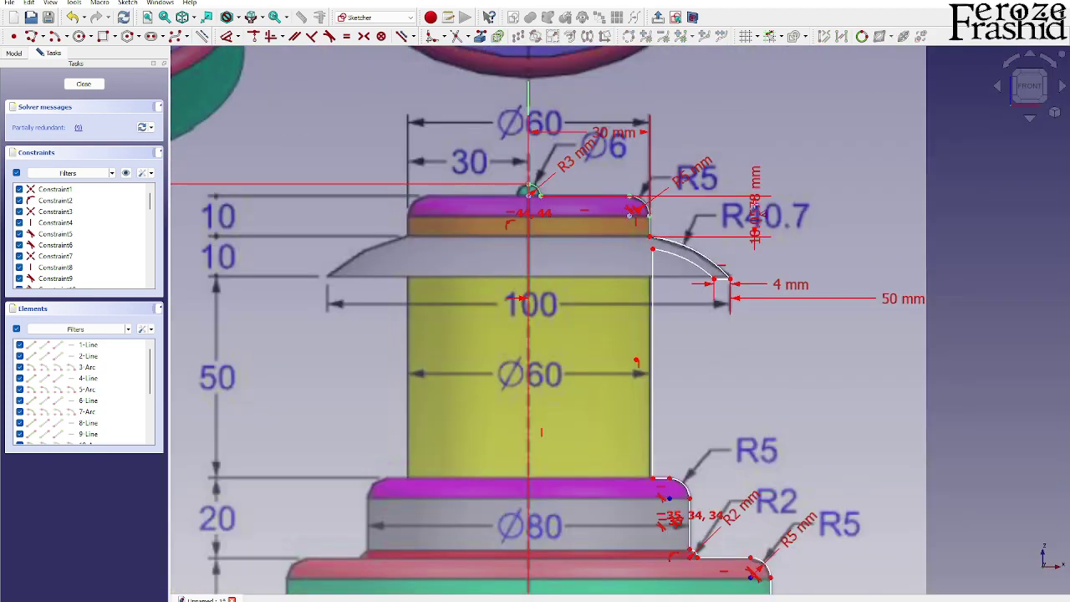
scroll(740, 286, "down", 2)
left_click(726, 255)
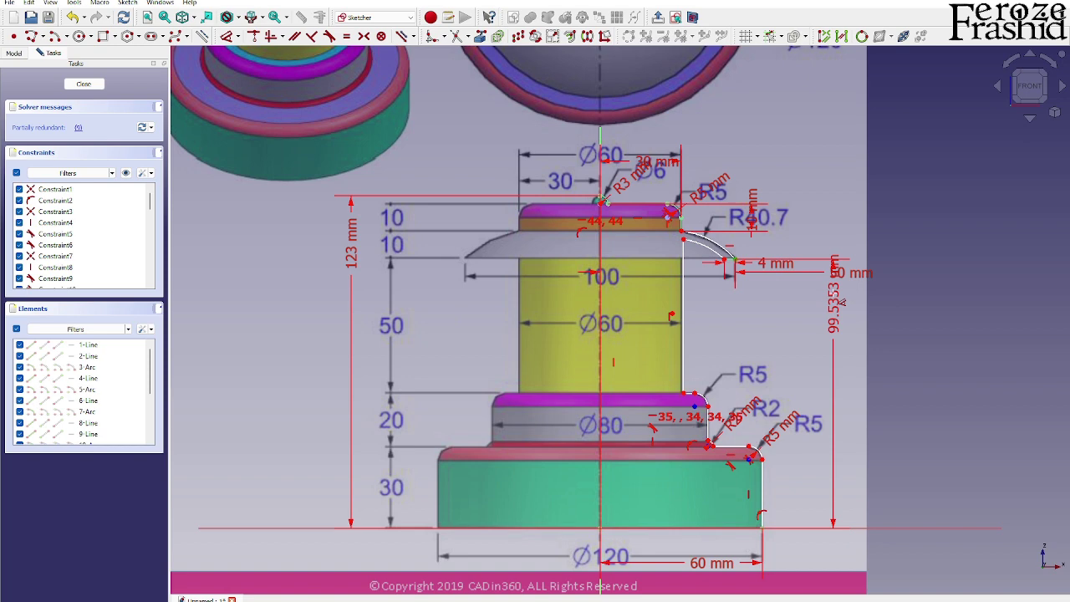
type("100")
key("Return")
Set the radius of the flange's outer arc to 40.7 mm.
left_click(720, 247)
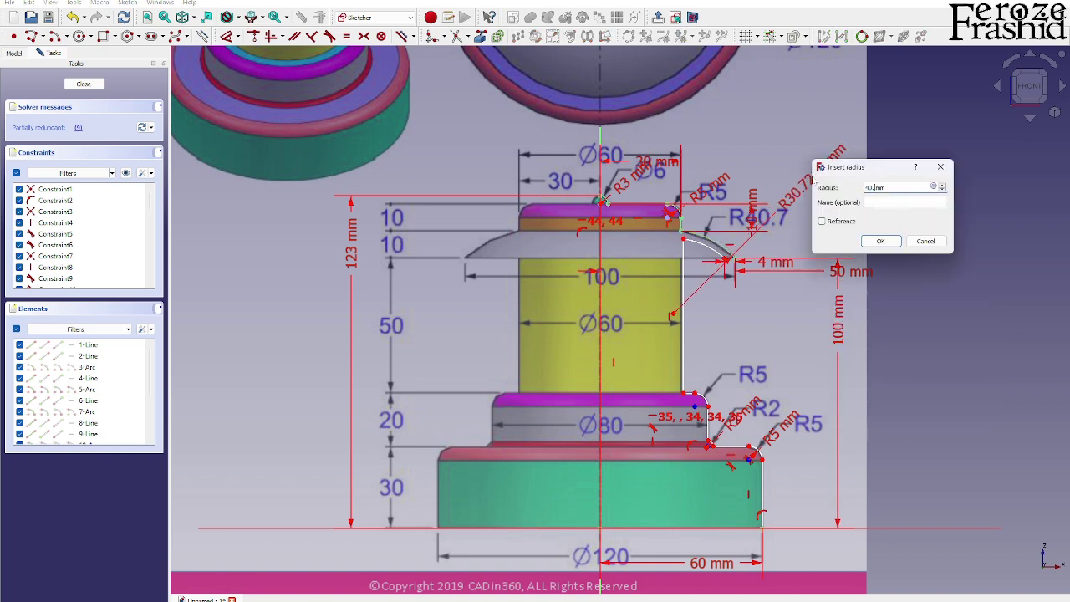
key("Return")
scroll(717, 260, "up", 2)
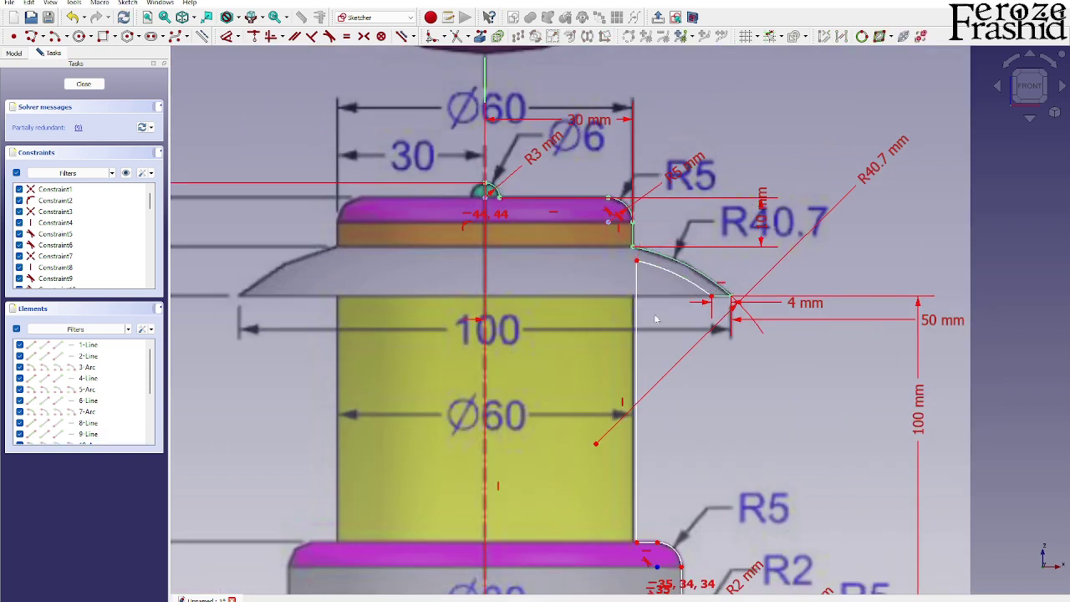
Constrain the column's side line in line with the top block's lower outer corner.
left_click(637, 377)
left_click(632, 247)
left_click(254, 36)
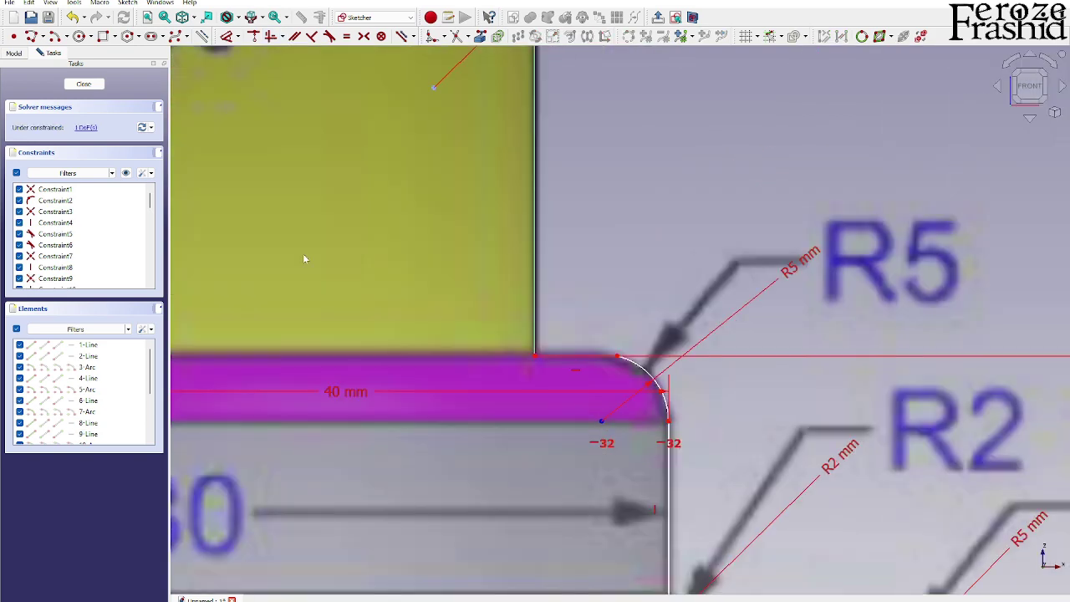
Make the rim arc of the Ø80 block tangent to that block's upper line and finish the sketch.
left_click(618, 358)
left_click(600, 359)
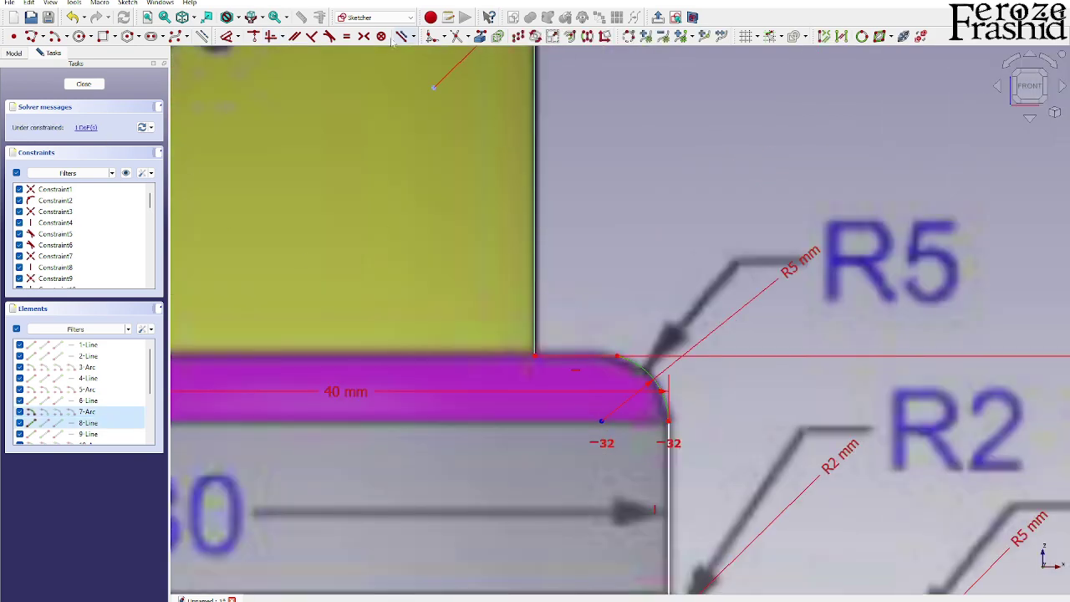
left_click(330, 36)
scroll(553, 221, "down", 6)
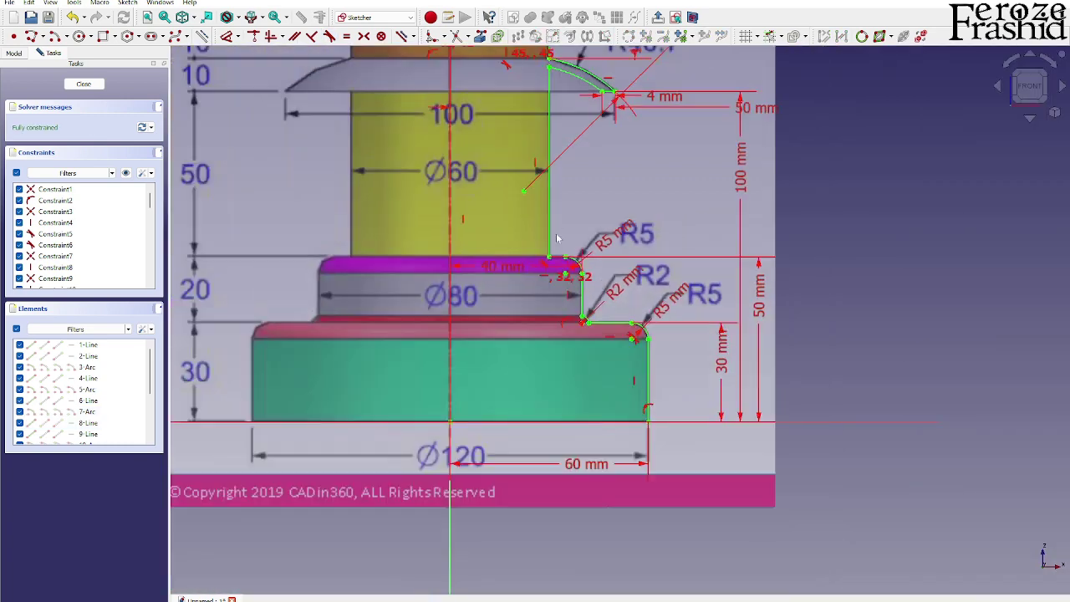
scroll(535, 159, "up", 3)
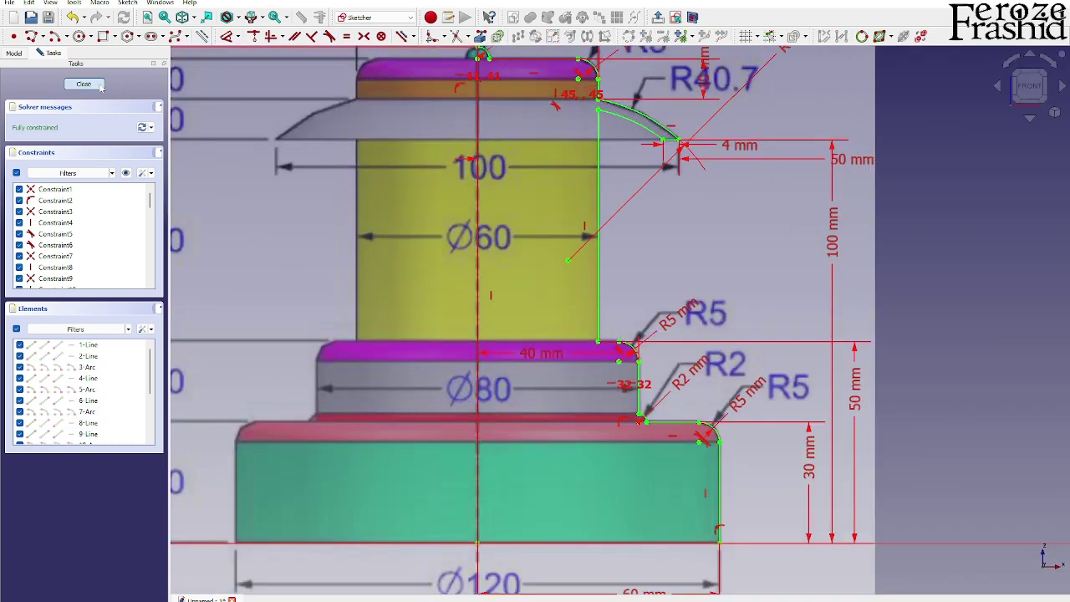
left_click(83, 85)
Revolve the profile sketch 360° about the Z axis as a solid.
scroll(638, 297, "down", 2)
scroll(674, 304, "up", 2)
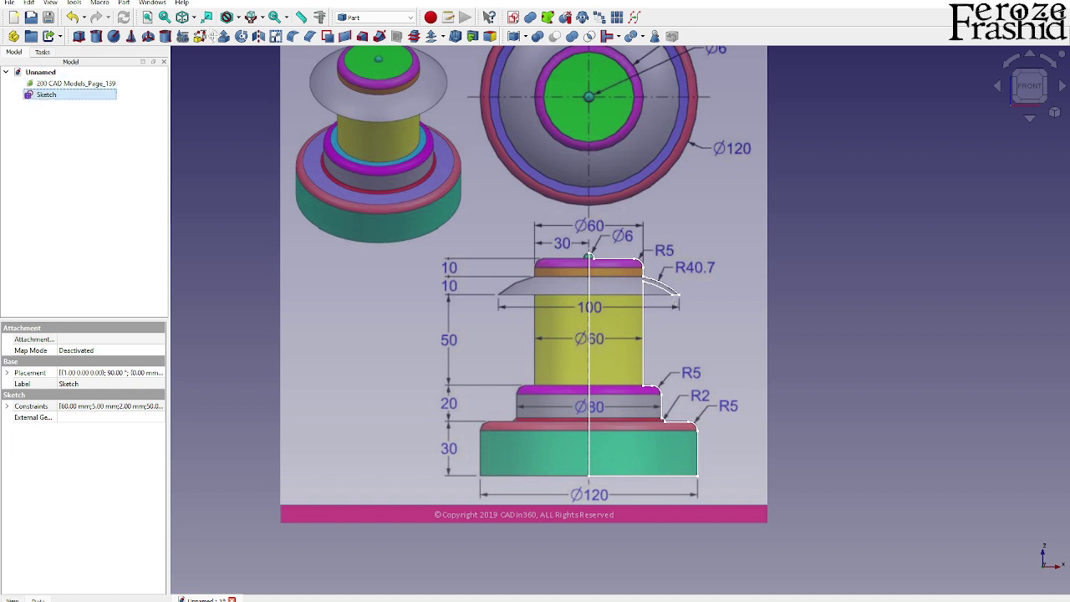
left_click(241, 36)
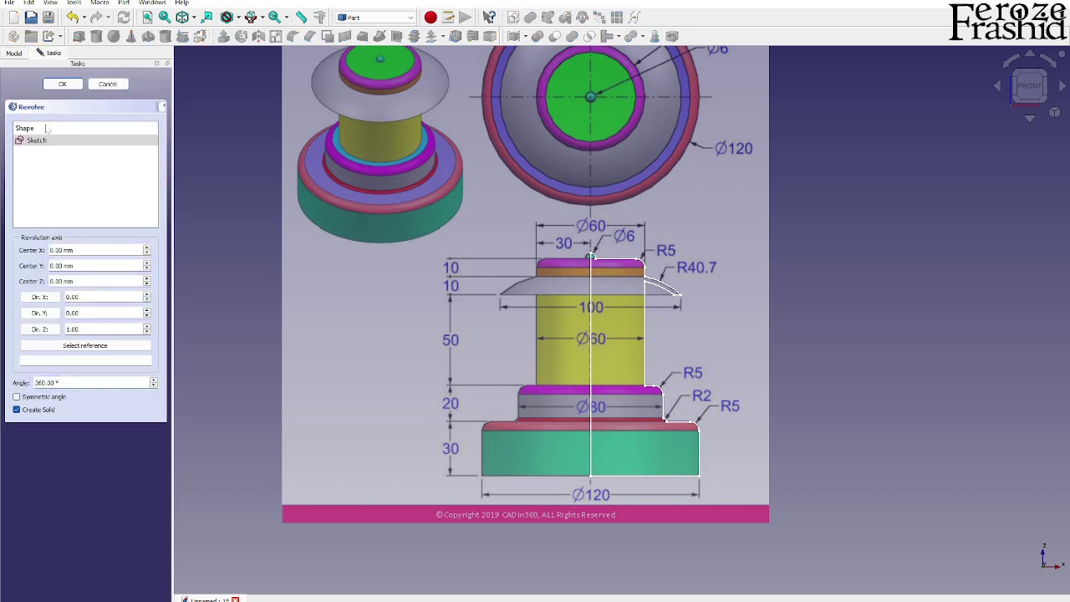
left_click(63, 85)
scroll(662, 345, "down", 2)
middle_click_drag(662, 345, 654, 270)
Apply a 1 mm Thickness to the revolved body with its circular bottom face open, in Skin mode with Arc joins.
left_click(619, 422)
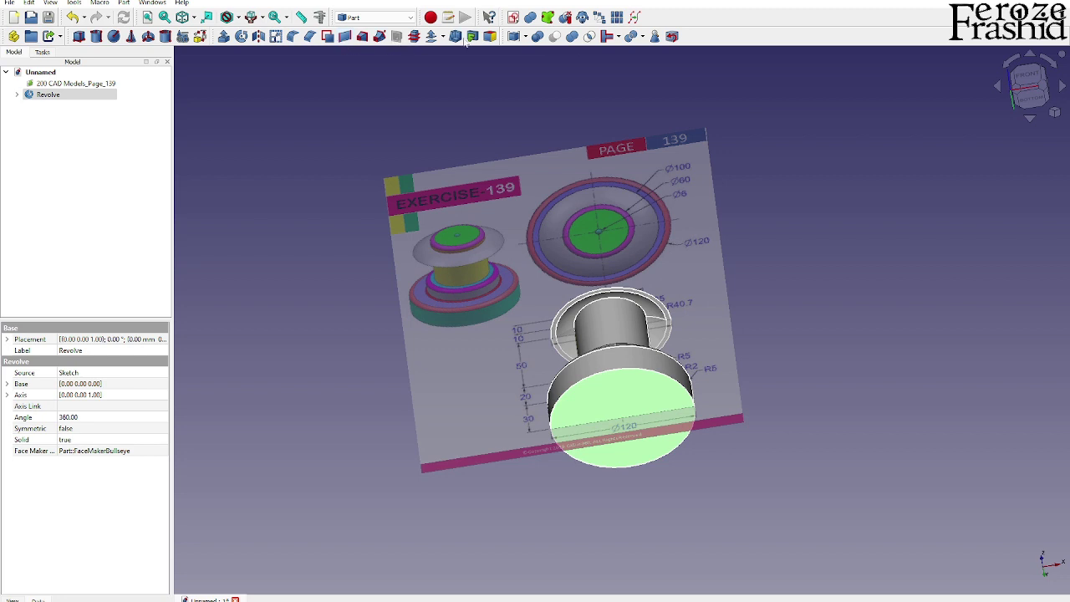
left_click(456, 36)
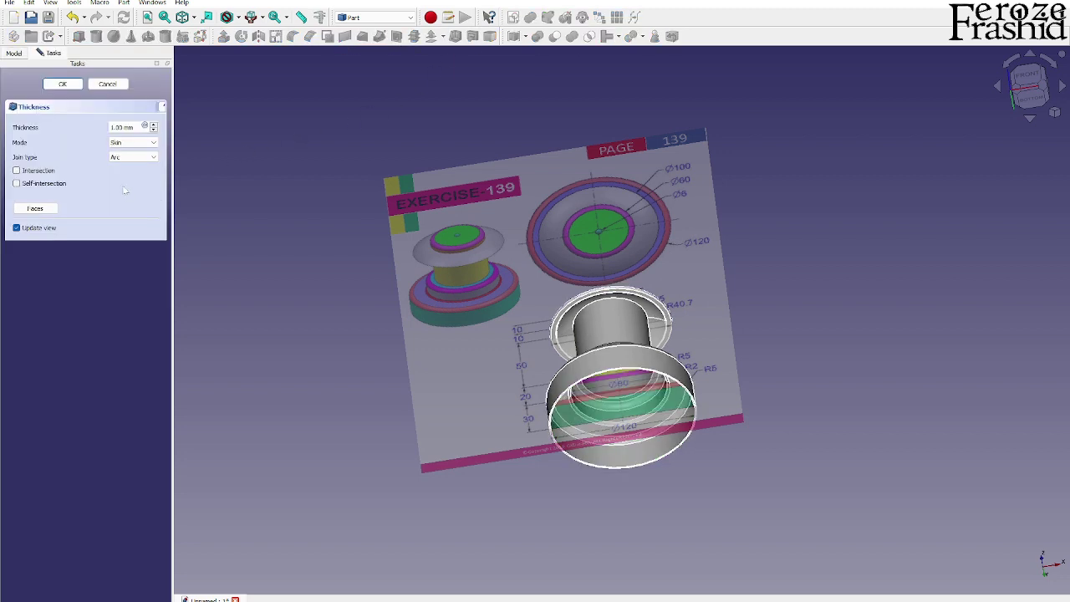
left_click(63, 84)
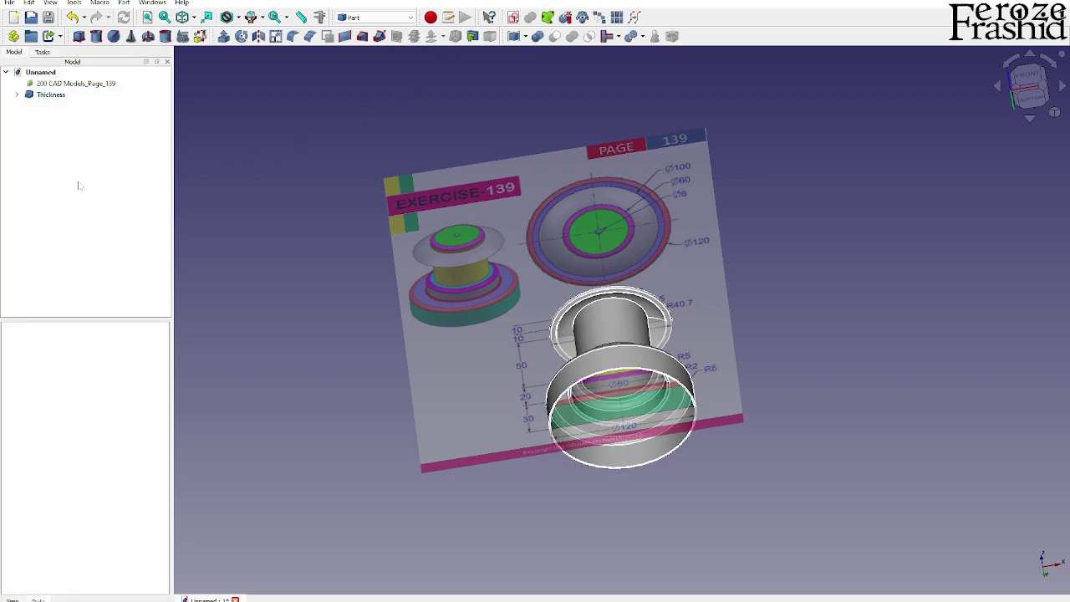
Try to change the Thickness feature's value to -2 mm.
left_click(50, 95)
left_click(77, 383)
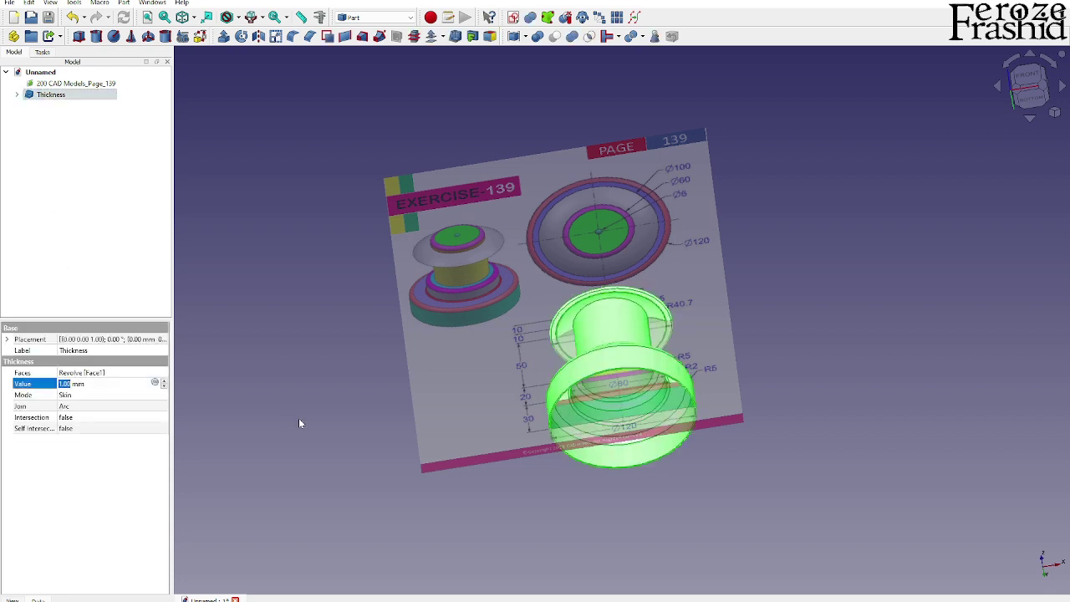
key("Return")
key("Return")
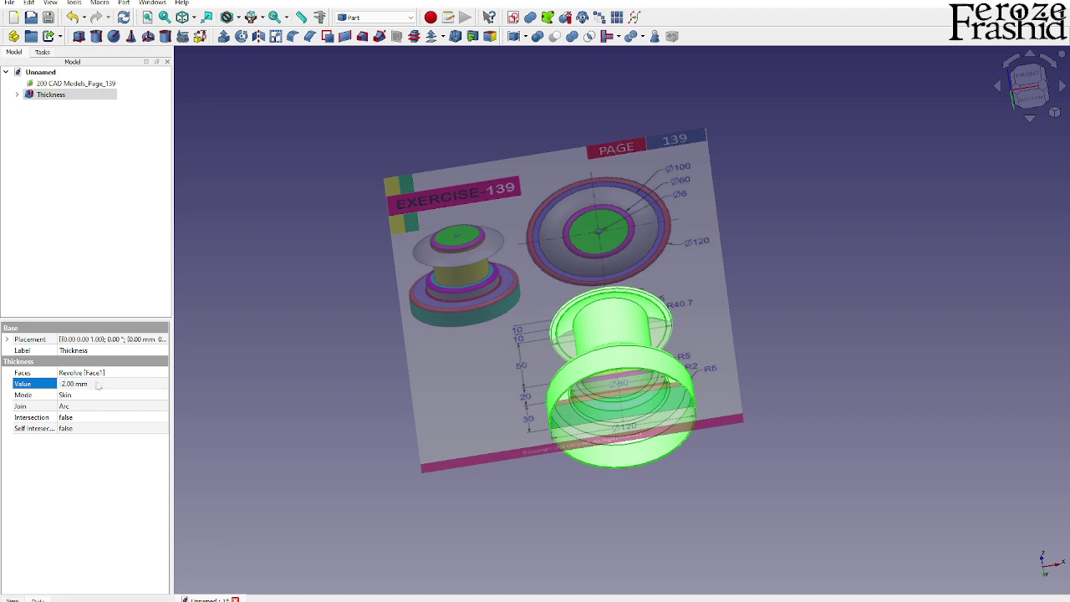
Examine the hollowed body's open underside, column and flange from several angles against the reference drawing.
left_click(479, 553)
scroll(660, 374, "up", 5)
middle_click_drag(660, 374, 666, 230)
scroll(622, 308, "up", 6)
scroll(652, 262, "down", 4)
middle_click_drag(649, 270, 661, 360)
scroll(646, 352, "down", 2)
scroll(659, 198, "up", 3)
middle_click_drag(662, 214, 729, 341)
key("1")
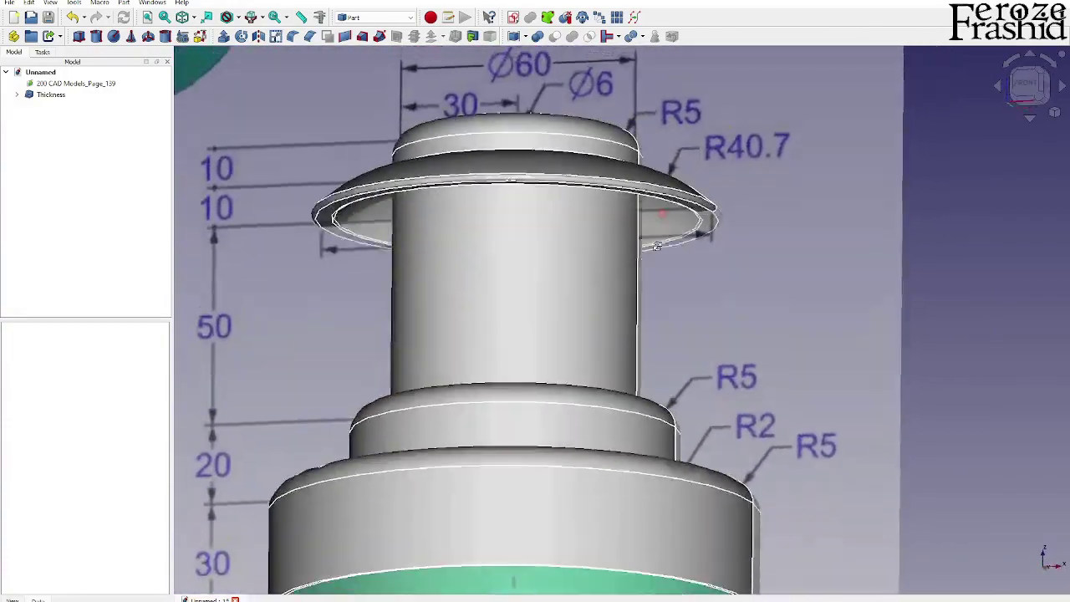
Delete the Thickness feature so only the revolved solid is left.
left_click(60, 97)
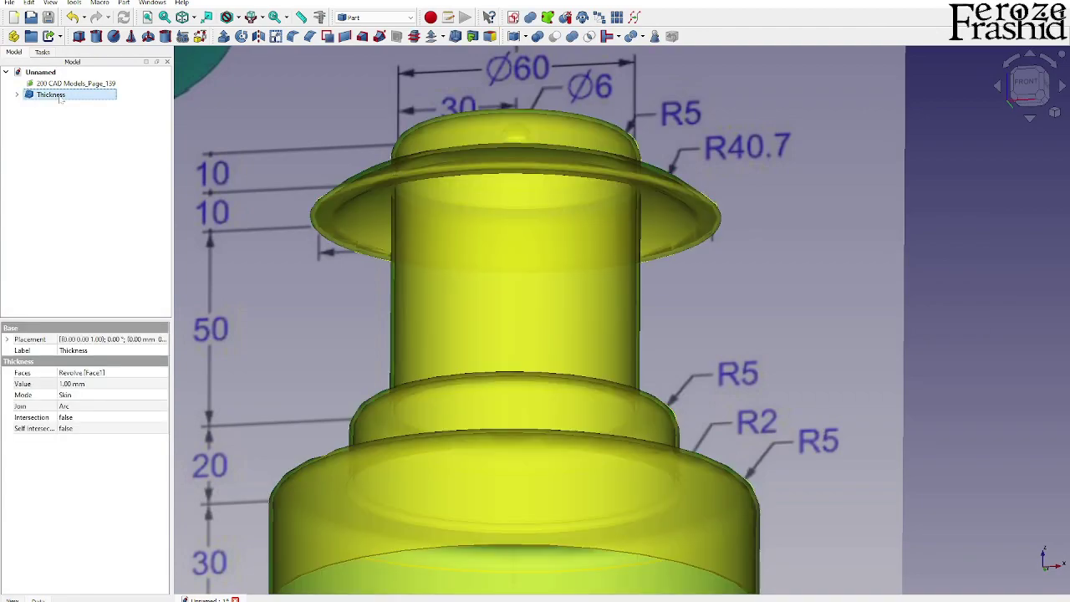
key("Delete")
scroll(439, 276, "down", 1)
mouse_move(466, 272)
middle_mouse_down()
mouse_move(483, 366)
mouse_move(527, 219)
mouse_move(541, 324)
mouse_move(490, 337)
mouse_move(495, 326)
middle_mouse_up()
scroll(528, 330, "down", 3)
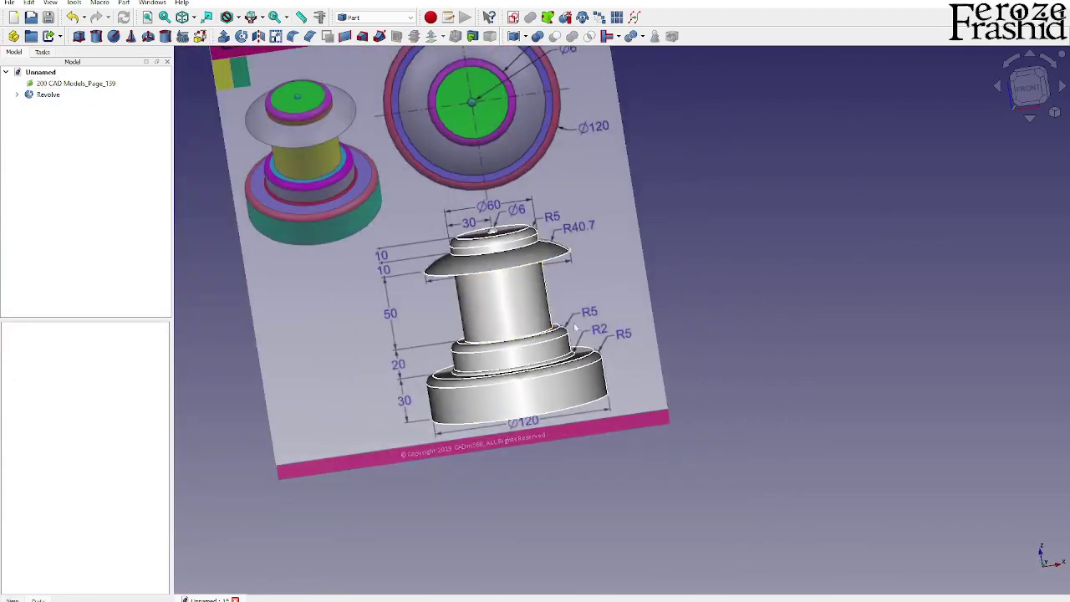
mouse_move(582, 323)
middle_mouse_down()
mouse_move(633, 362)
mouse_move(585, 376)
middle_mouse_up()
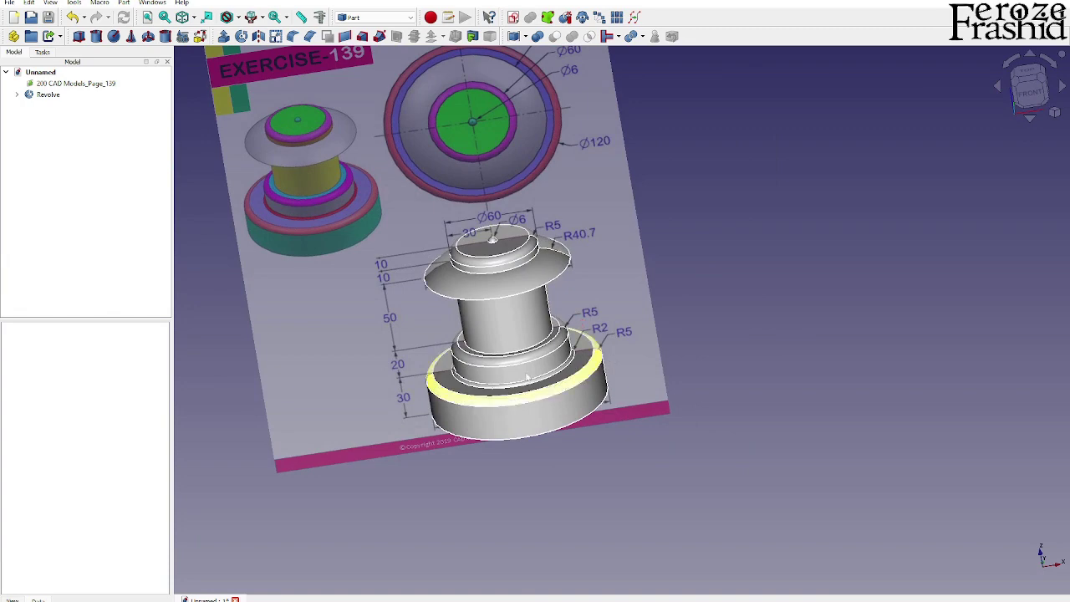
Reopen the revolved body's profile sketch for editing.
left_click(16, 94)
double_click(51, 105)
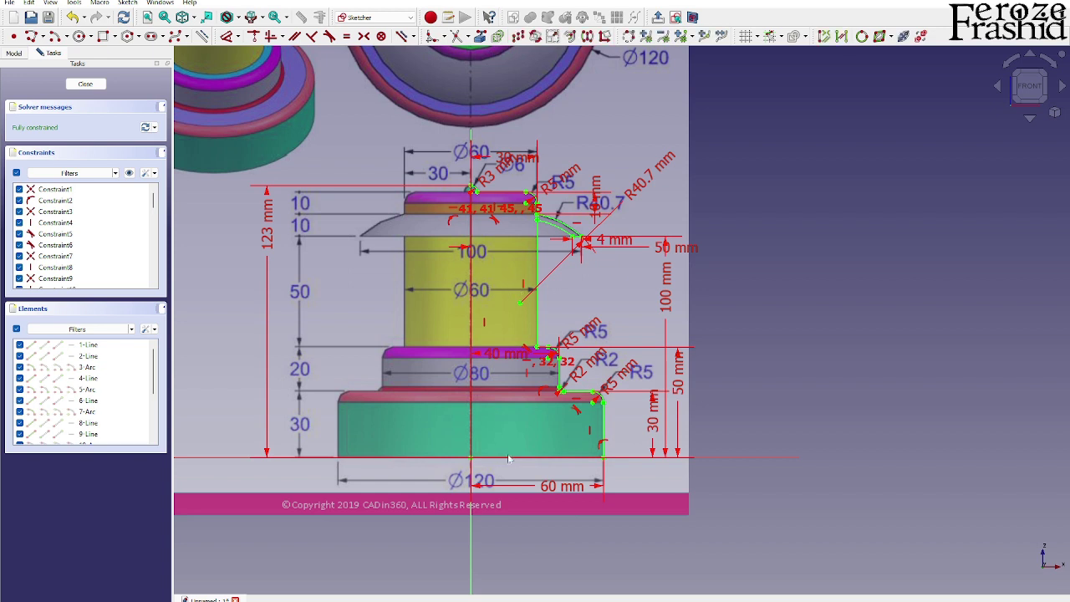
scroll(123, 390, "down", 3)
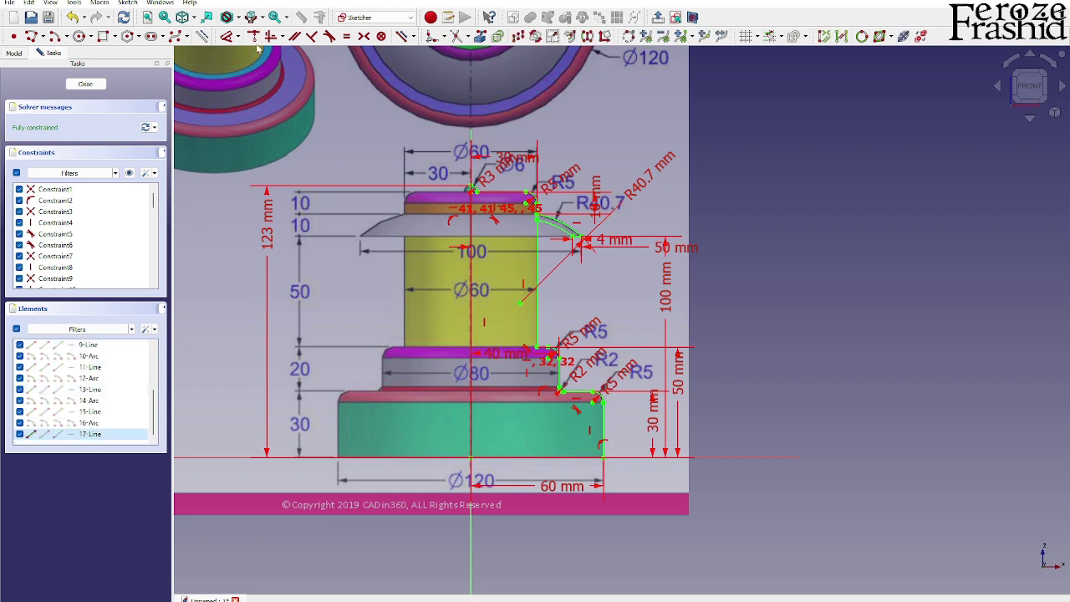
left_click(85, 84)
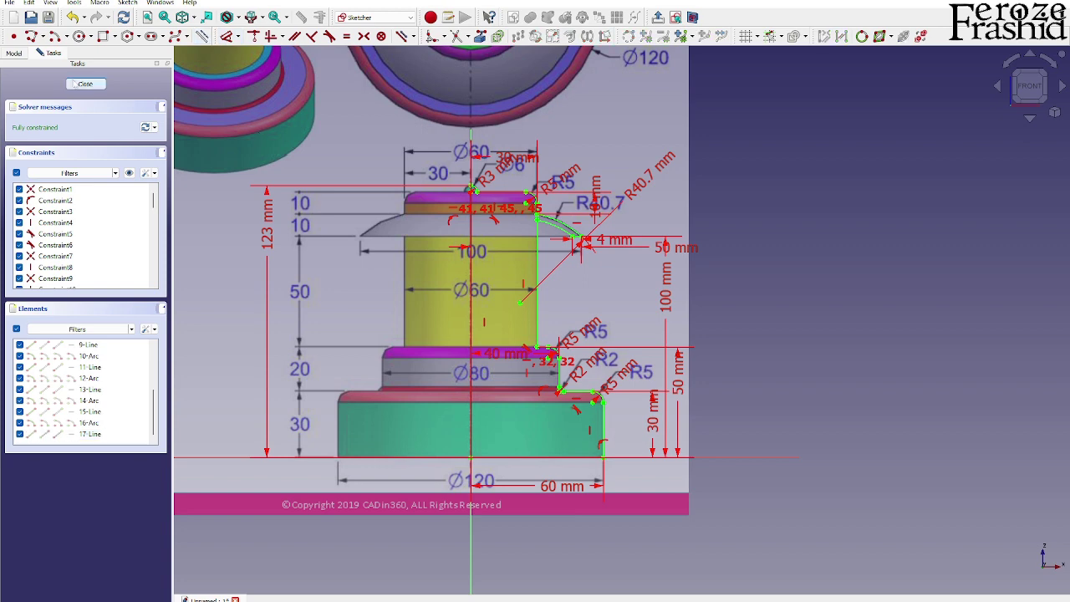
Draw an inner wall outline from the base line: a short vertical line followed by a perpendicular arc of about 28 mm radius.
scroll(576, 461, "up", 3)
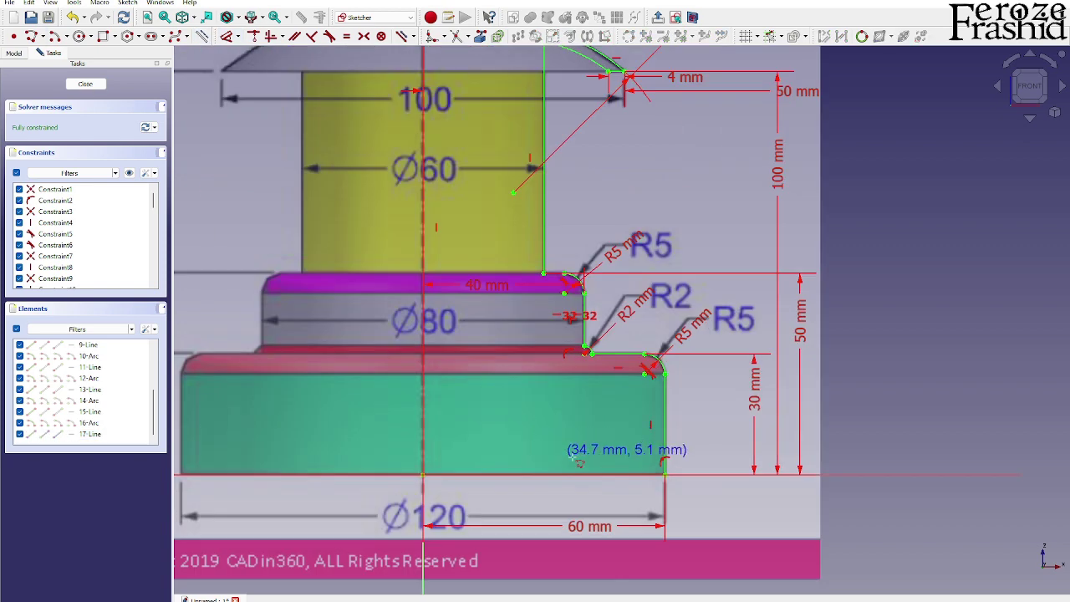
left_click(613, 407)
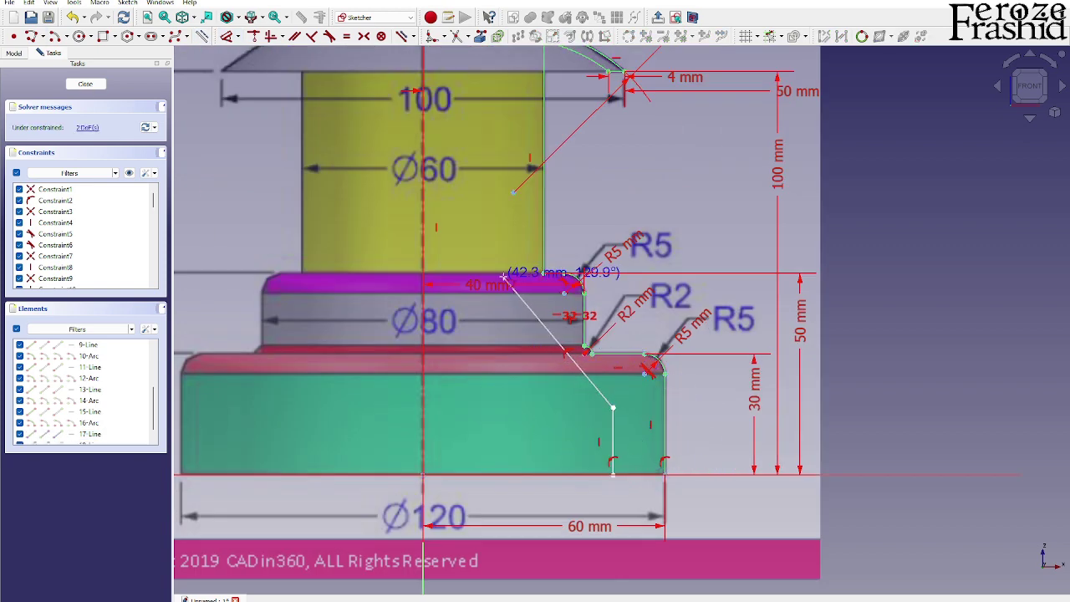
key("m")
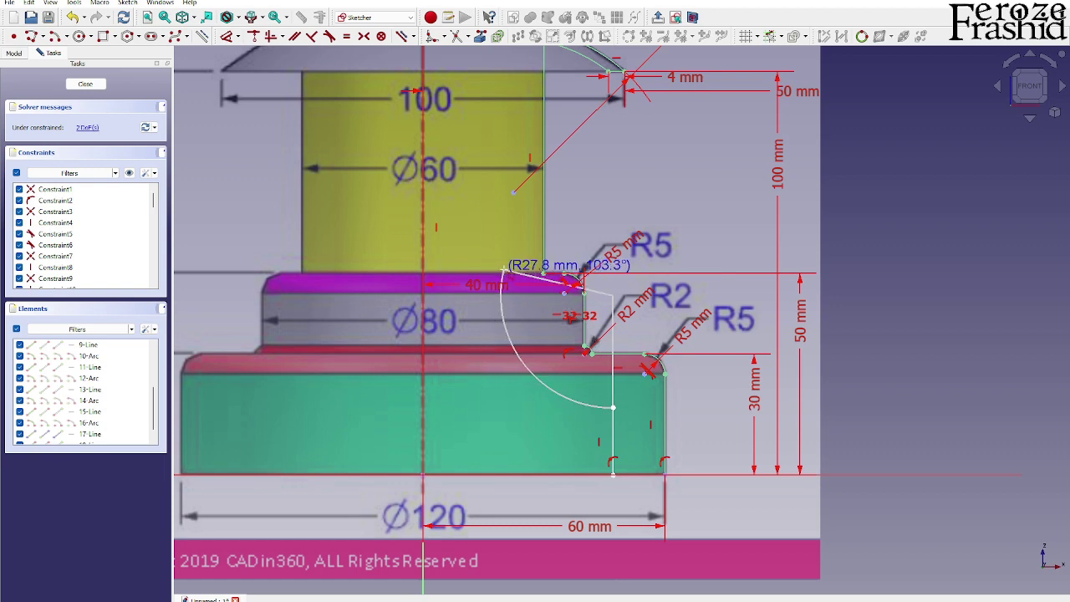
left_click(502, 274)
scroll(535, 259, "down", 3)
scroll(544, 251, "up", 3)
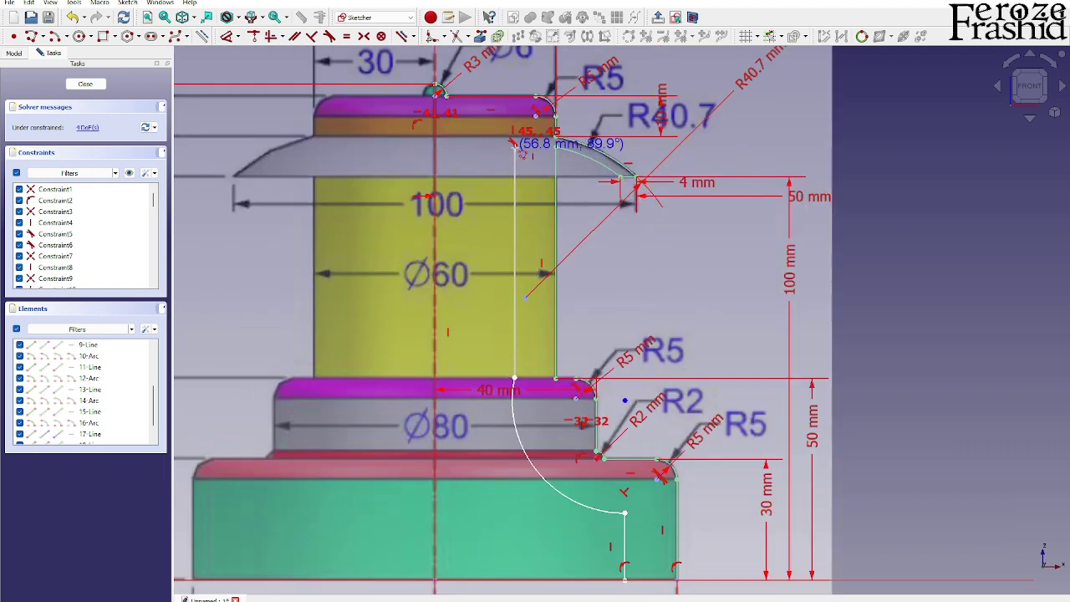
Continue the inner outline with a vertical line up inside the column and a horizontal line to the vertical axis.
left_click(513, 134)
left_click(435, 133)
scroll(436, 84, "up", 3)
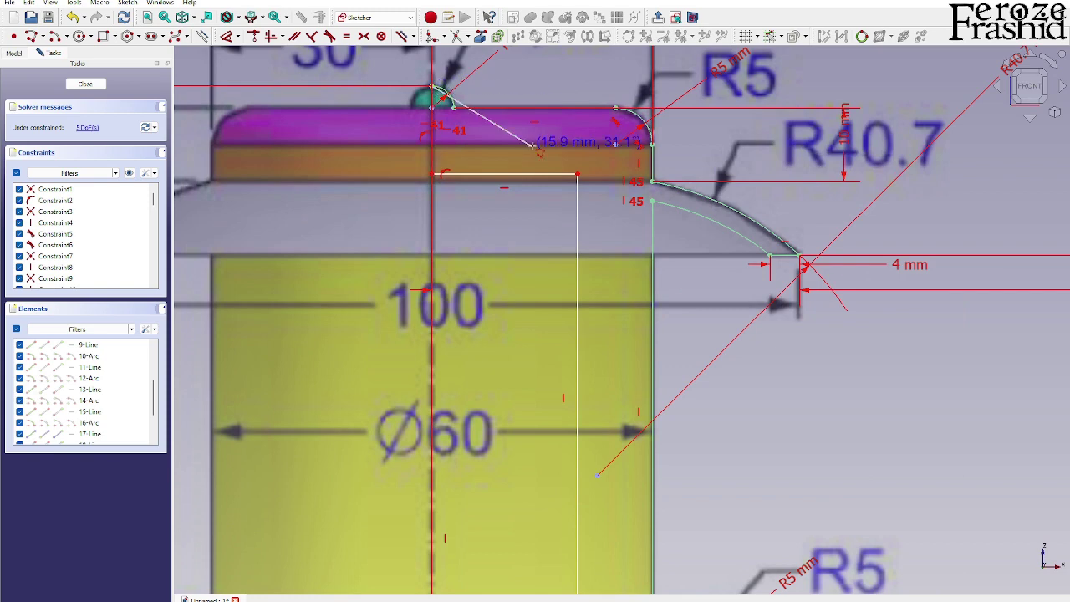
Close the wall outline with a horizontal line along the base from the inner wall's lower end to the outer base corner.
scroll(525, 144, "down", 3)
scroll(556, 214, "down", 3)
scroll(642, 453, "up", 4)
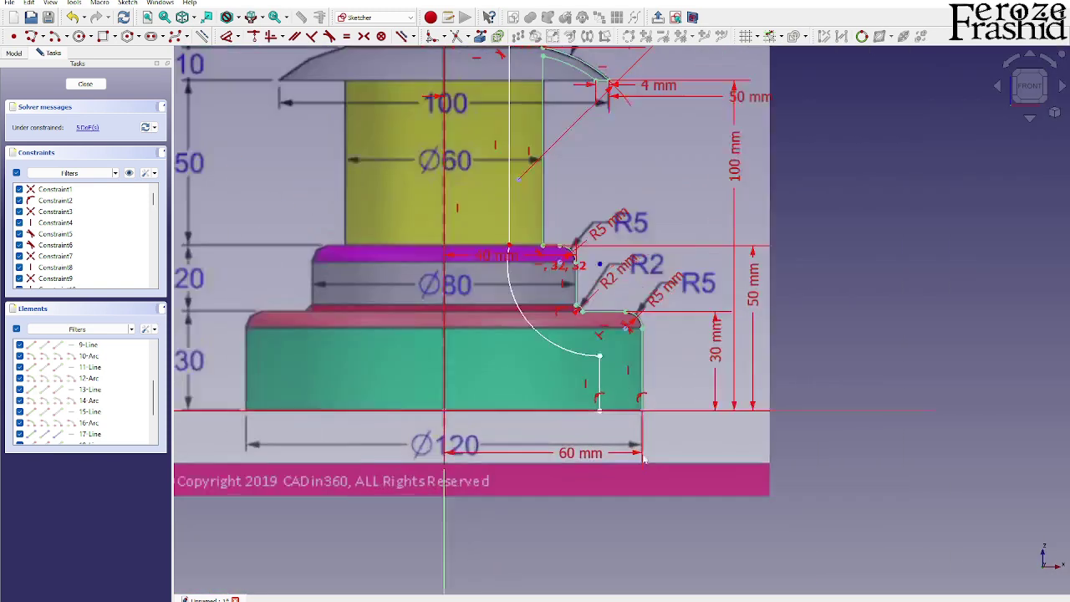
scroll(555, 449, "up", 3)
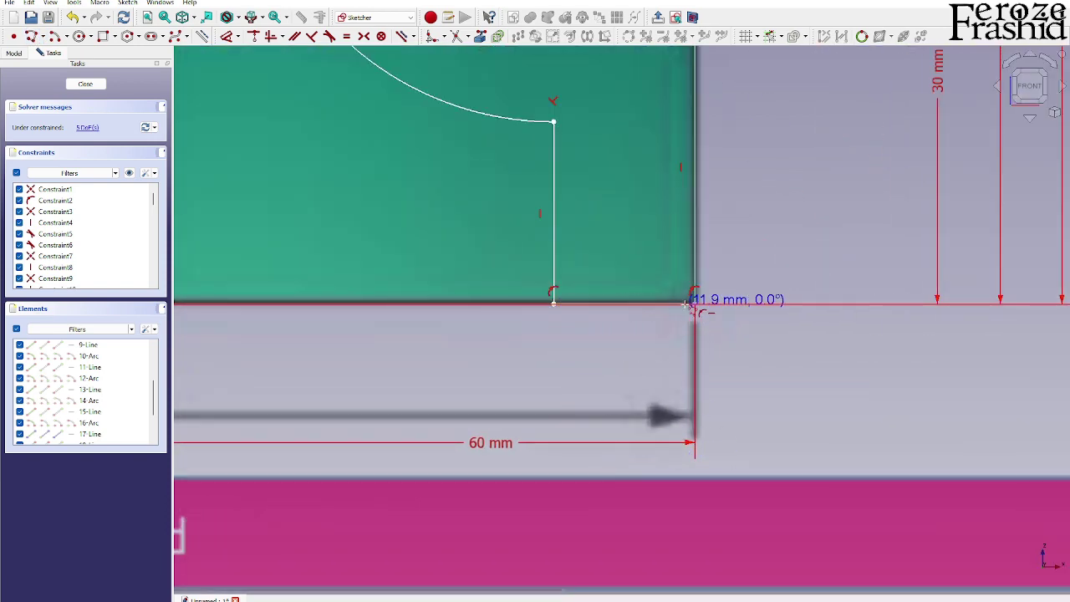
scroll(735, 443, "down", 2)
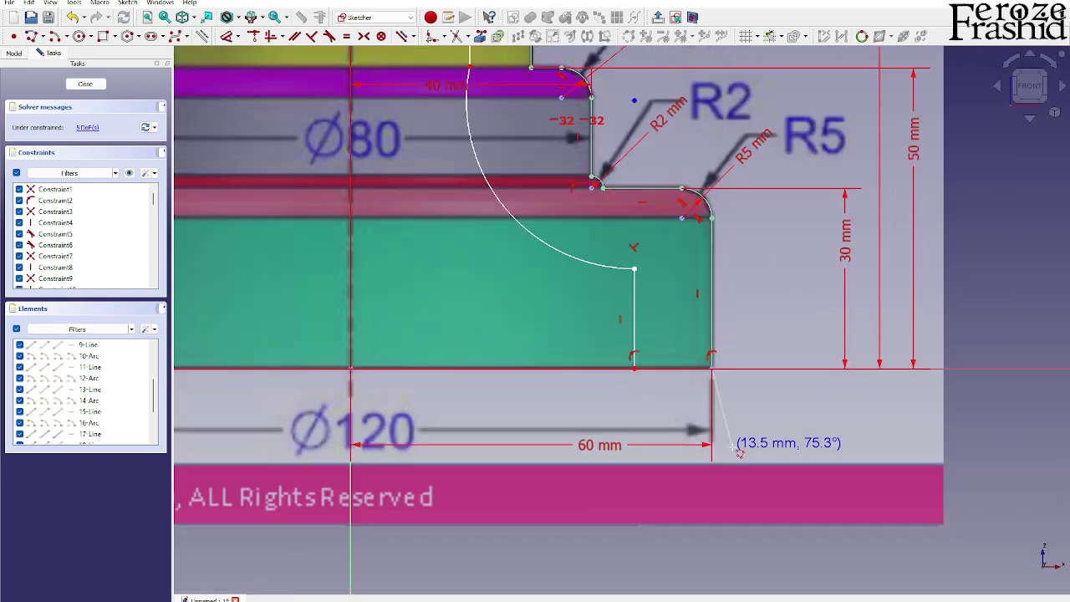
key("Escape")
key("Escape")
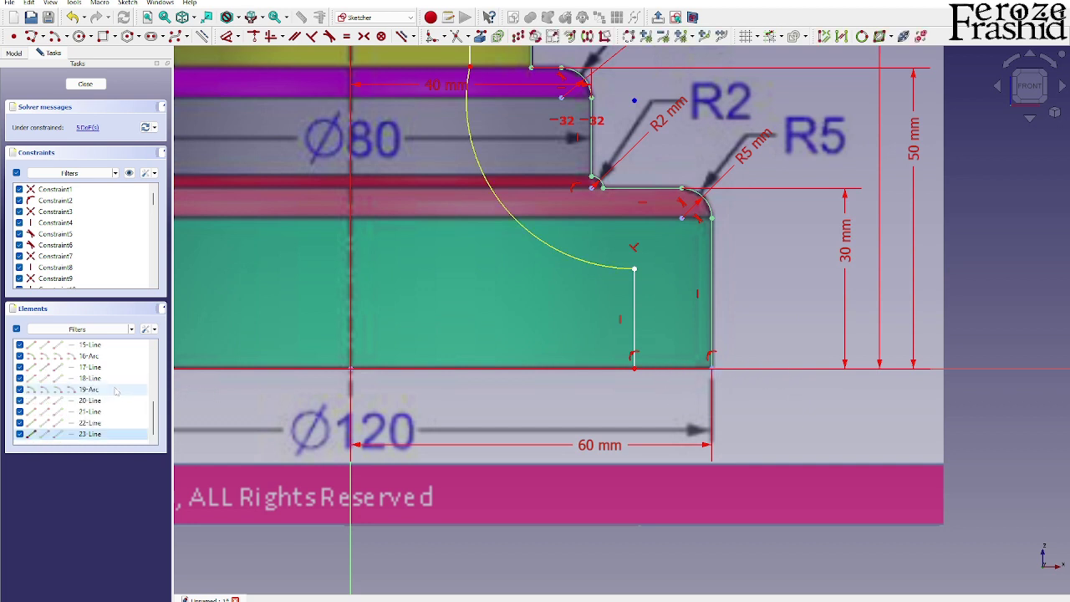
Dimension the base line between the inner and outer walls at 10 mm.
scroll(100, 431, "down", 2)
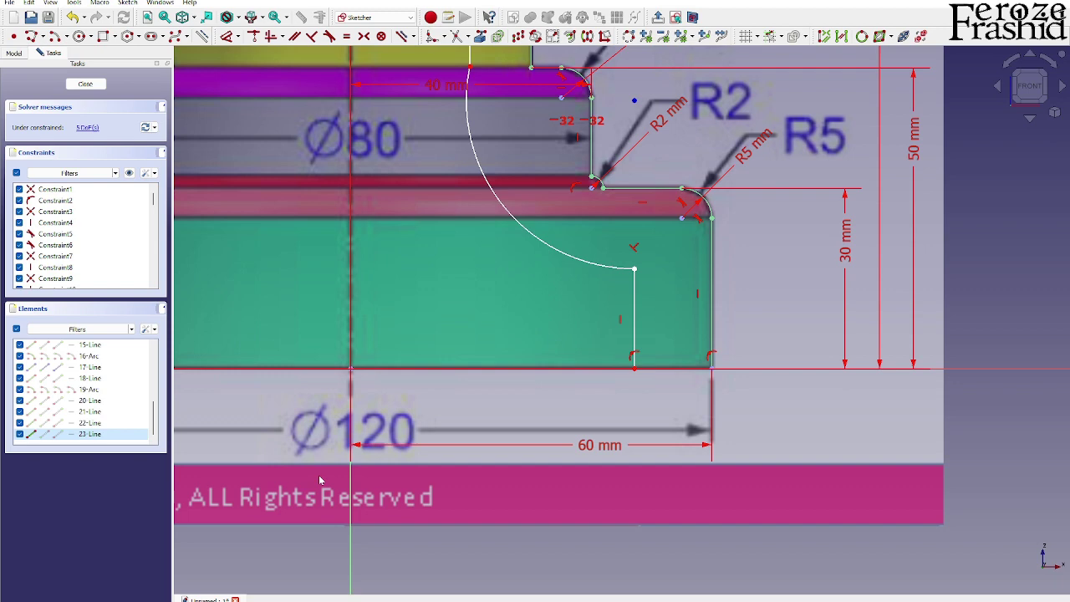
key("d")
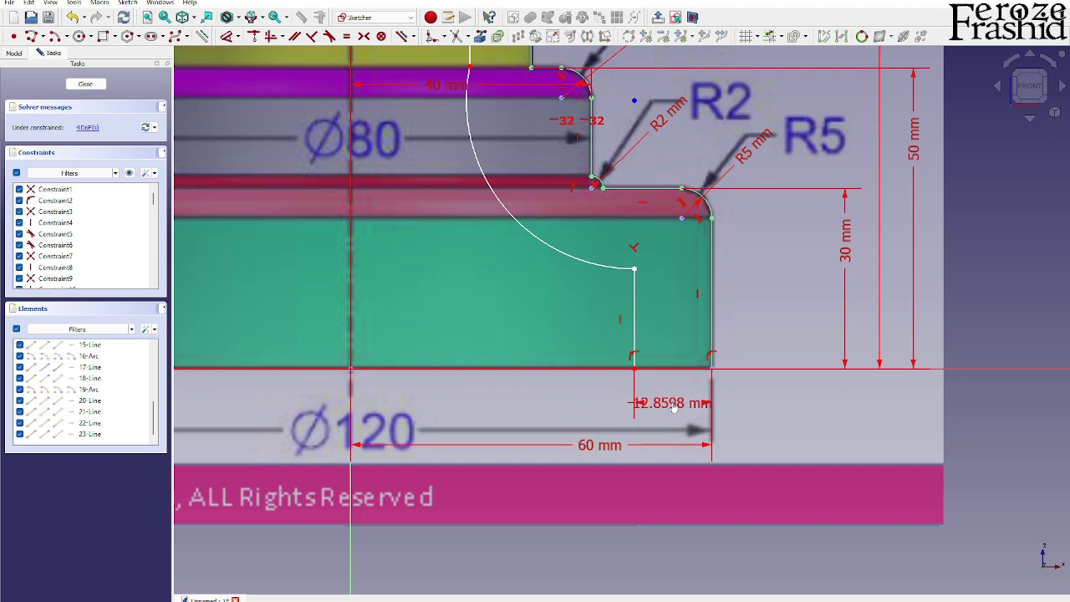
left_click(674, 407)
key("Return")
scroll(483, 374, "down", 3)
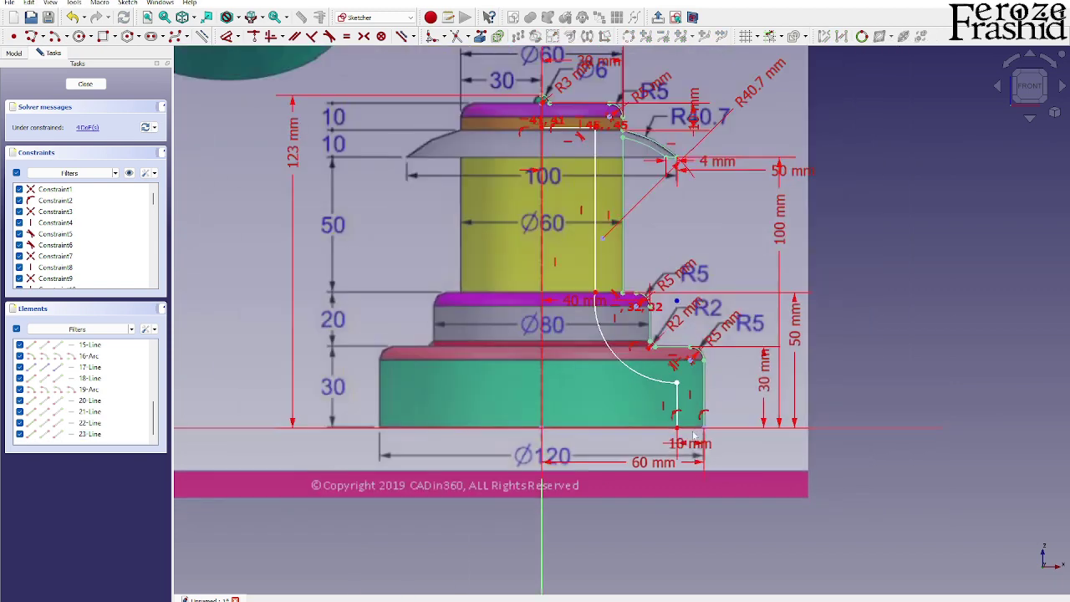
Make the inner vertical line of the column tangent to the inner arc.
scroll(483, 375, "up", 4)
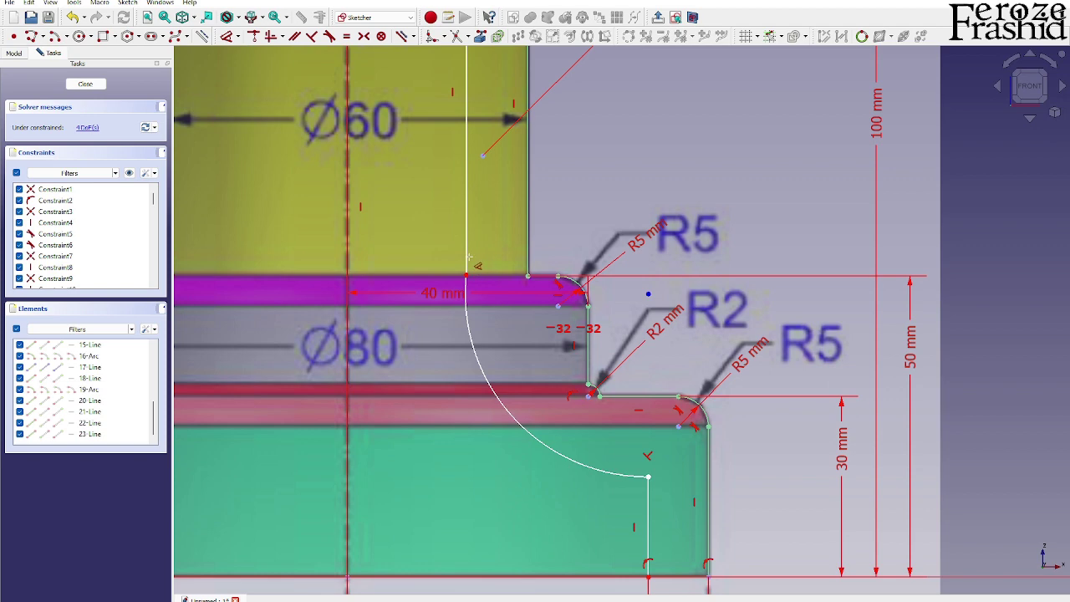
left_click(467, 266)
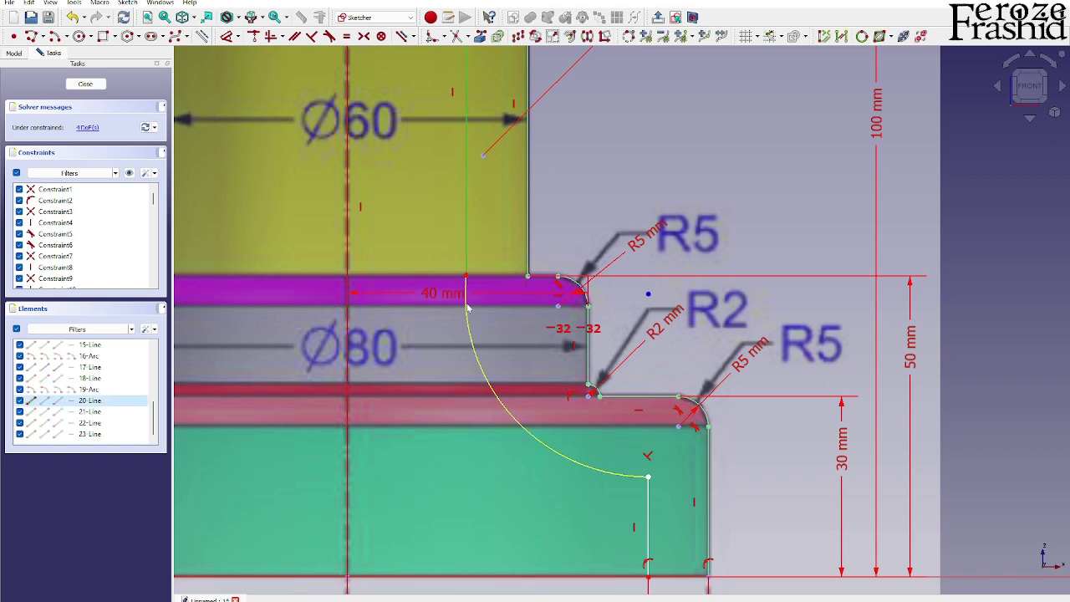
left_click(468, 310)
key("t")
Set the horizontal distance between the inner wall's upper corner and the column's outer wall to 10 mm.
scroll(529, 416, "down", 3)
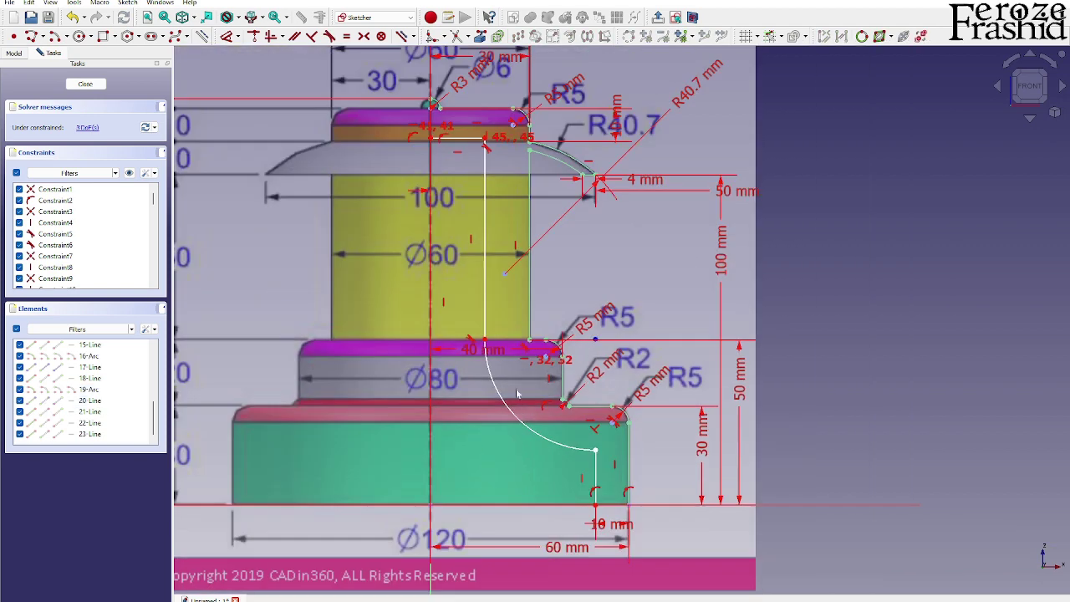
scroll(493, 163, "up", 3)
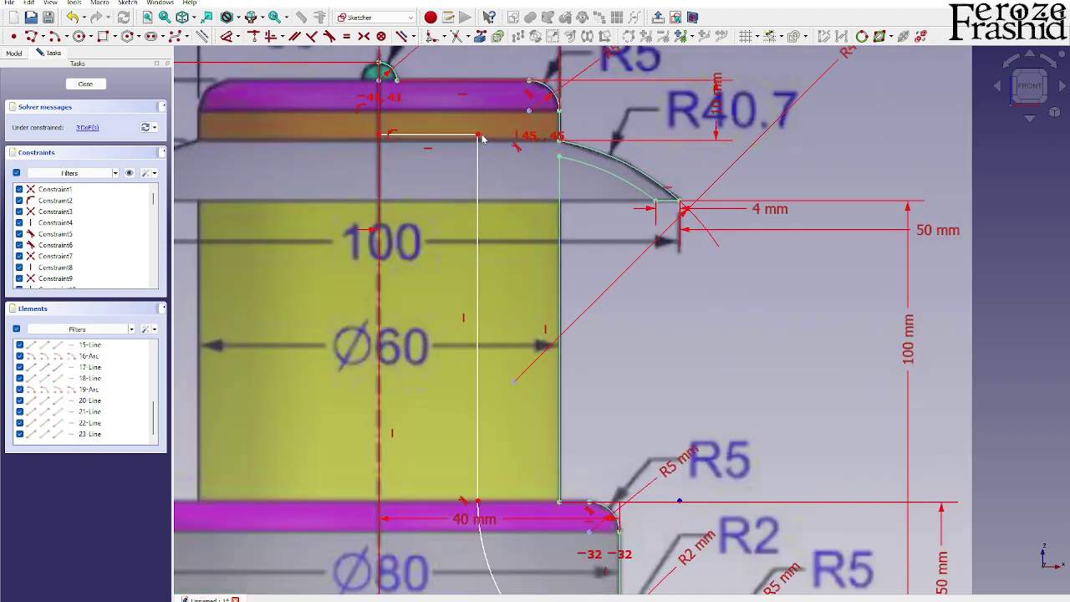
left_click(478, 135)
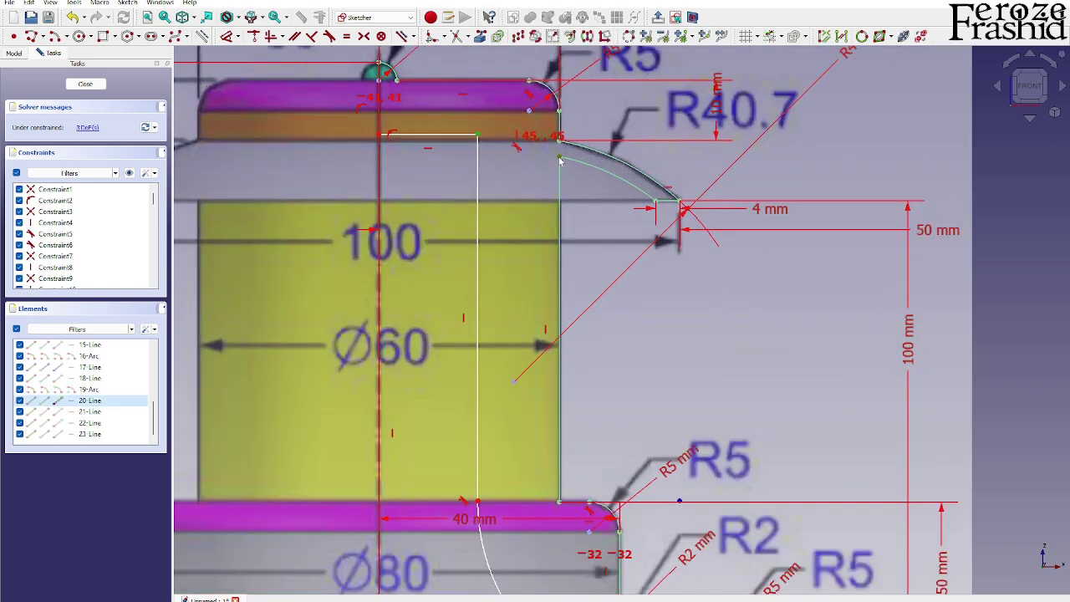
left_click(559, 157)
key("d")
left_click(530, 187)
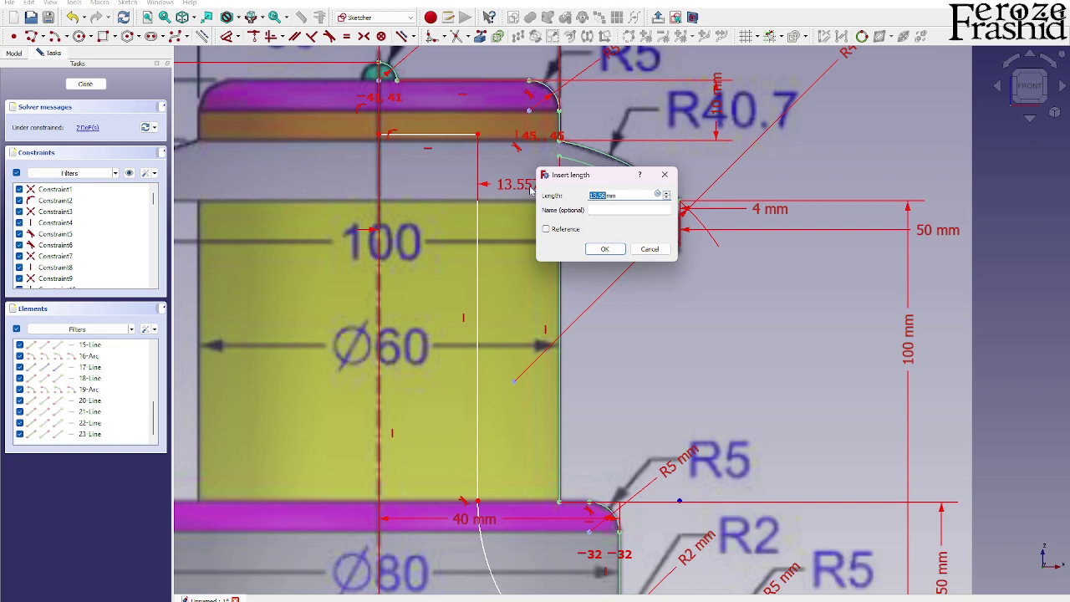
type("10")
key("Return")
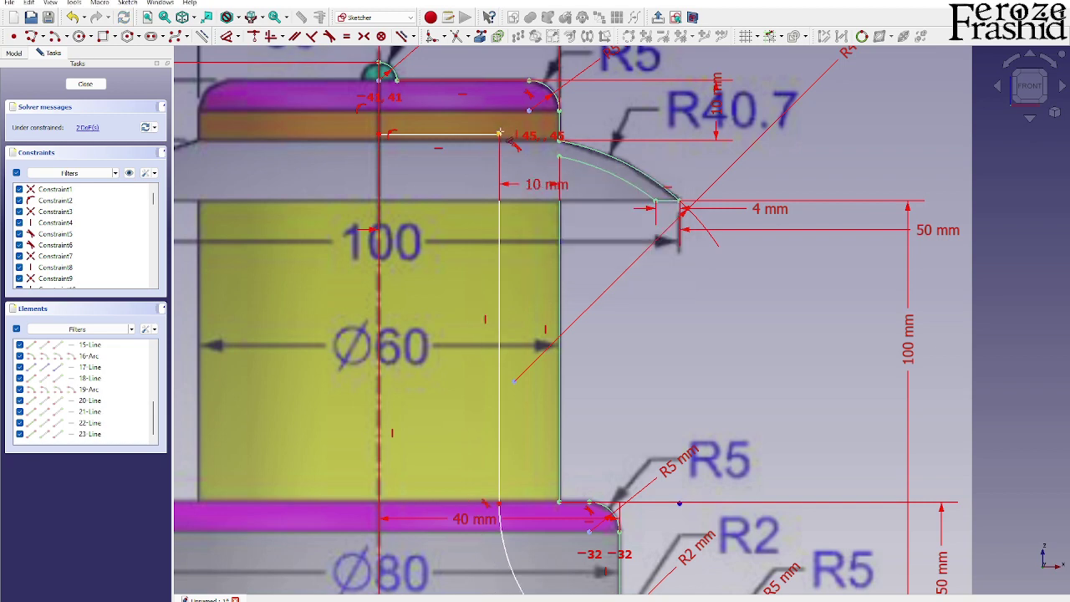
Set the vertical distance between the inner outline's upper corner and the top face of the profile to 10 mm.
left_click(499, 134)
left_click(530, 82)
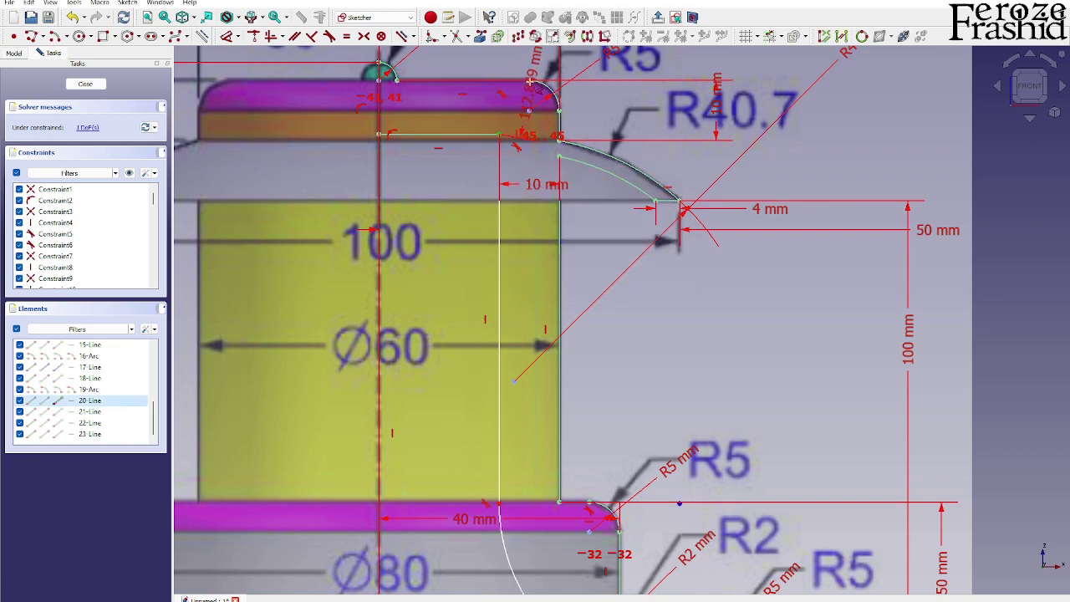
scroll(528, 81, "up", 4)
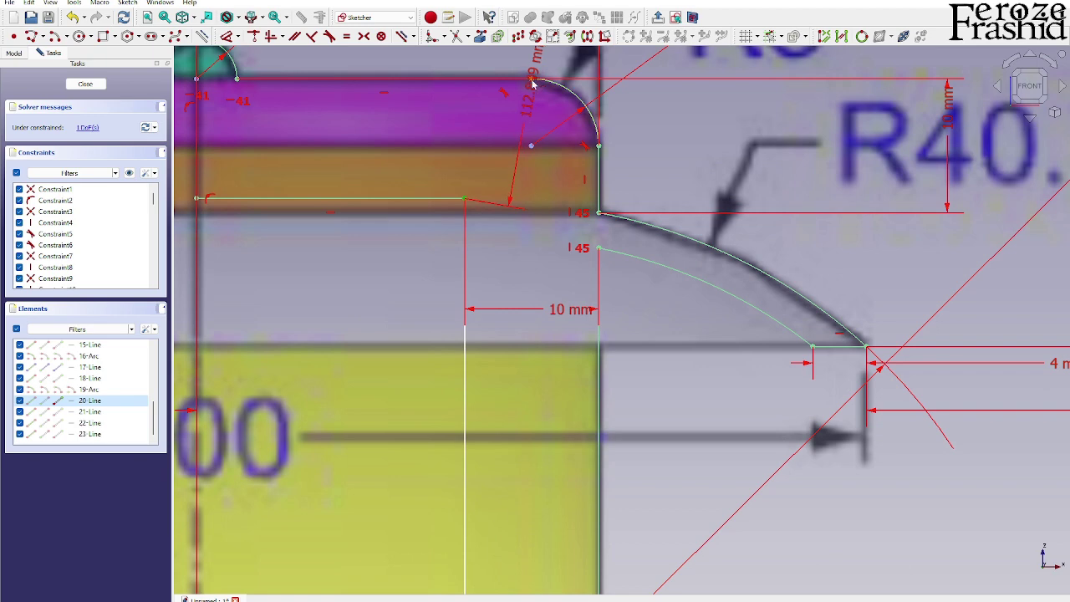
left_click(445, 132)
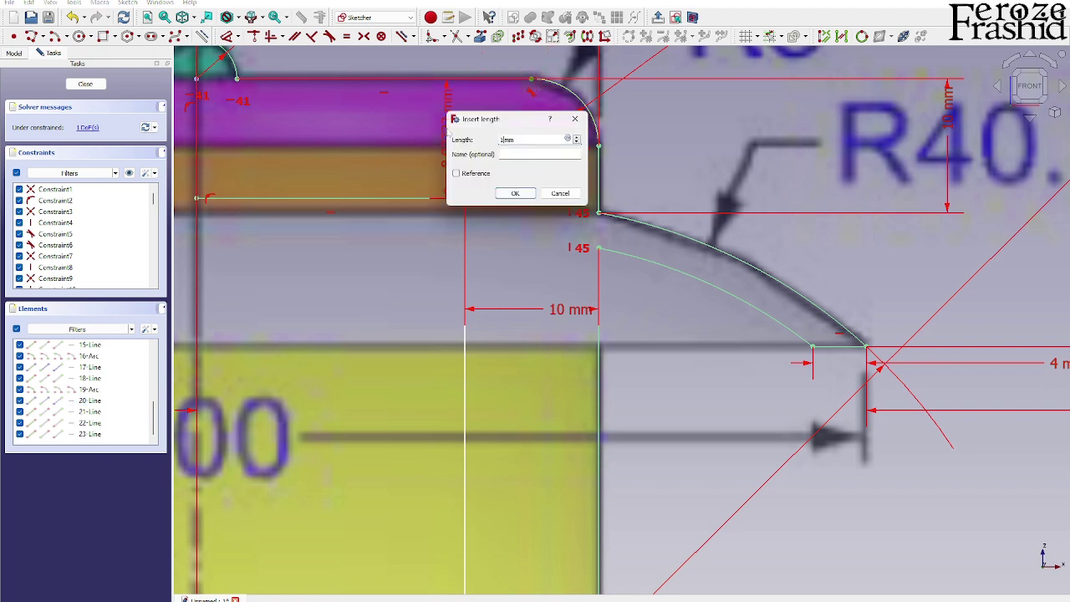
key("Return")
scroll(506, 151, "down", 5)
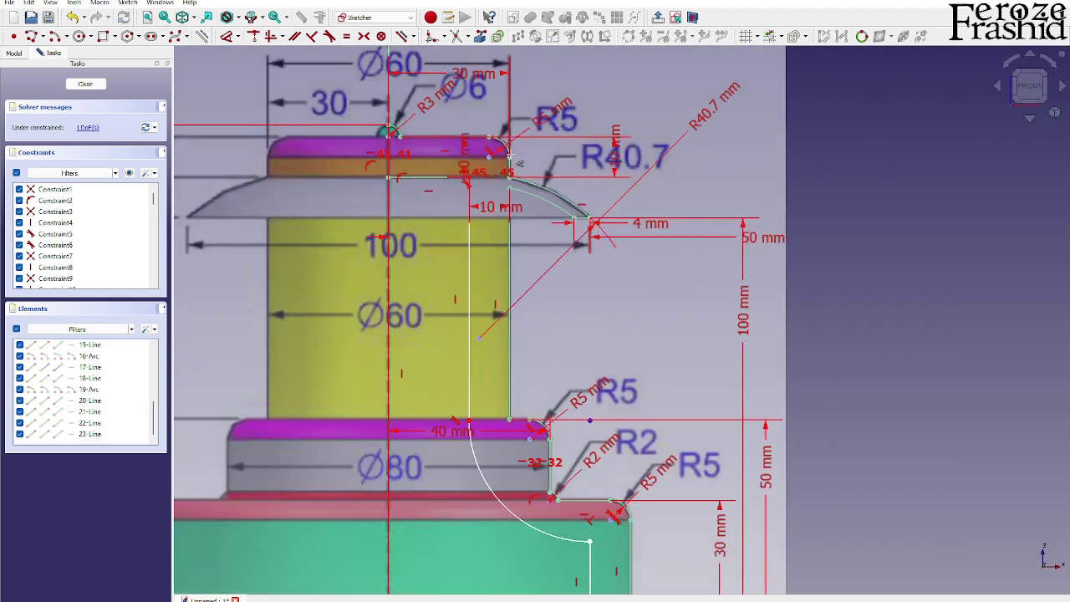
Align the inner arc's upper end horizontally with the foot of the column's outer wall and finish editing the sketch.
scroll(517, 360, "up", 2)
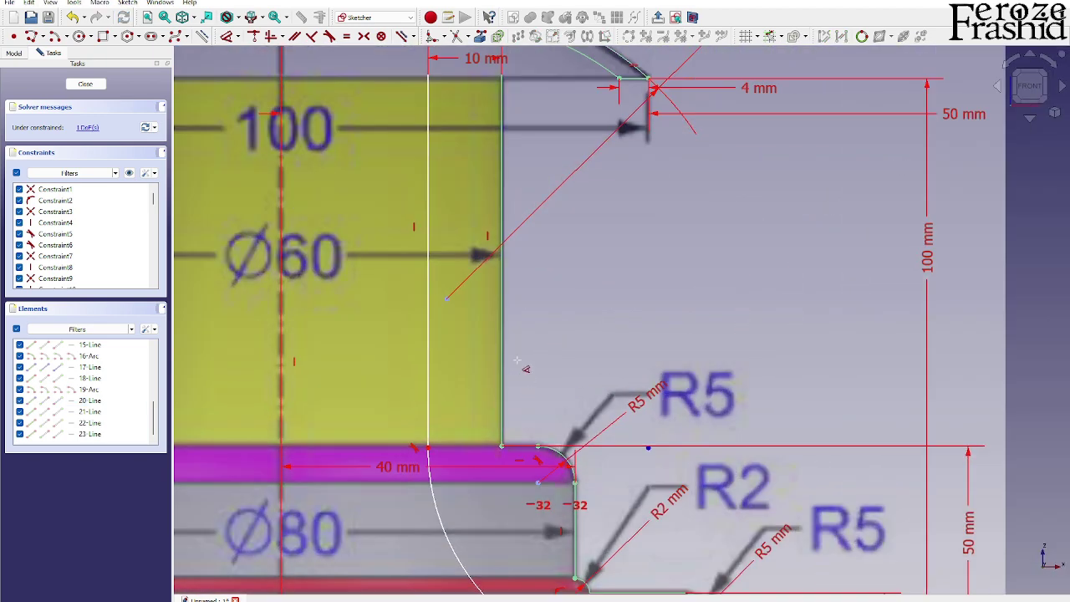
left_click(429, 450)
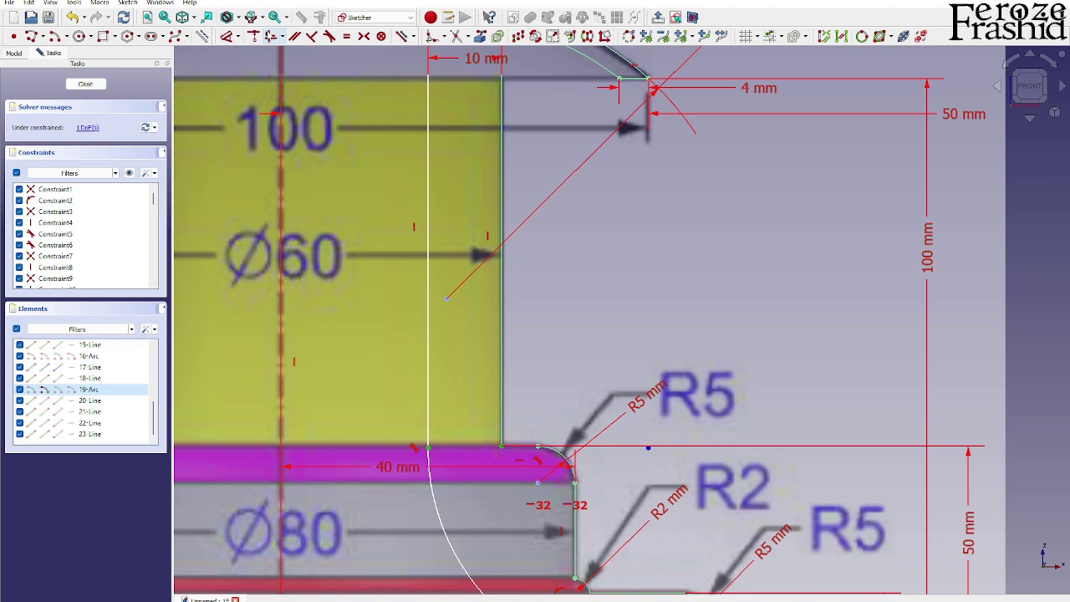
left_click(272, 36)
scroll(433, 226, "down", 4)
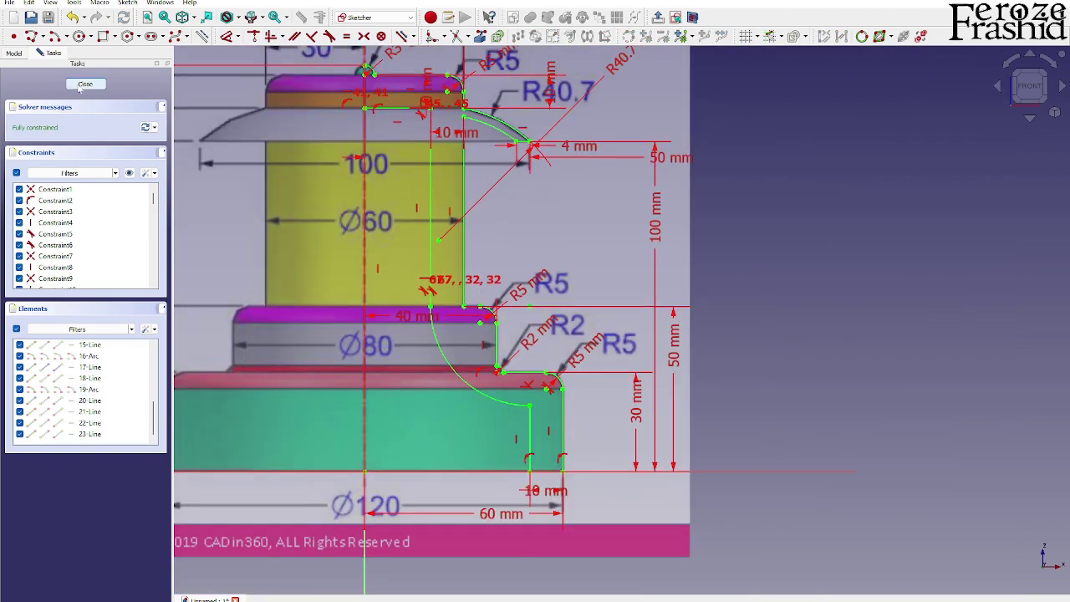
left_click(82, 85)
Hide the Exercise 139 reference image so only the revolved body is shown.
mouse_move(311, 230)
middle_mouse_down()
mouse_move(599, 223)
mouse_move(685, 243)
mouse_move(557, 248)
mouse_move(585, 342)
mouse_move(578, 358)
middle_mouse_up()
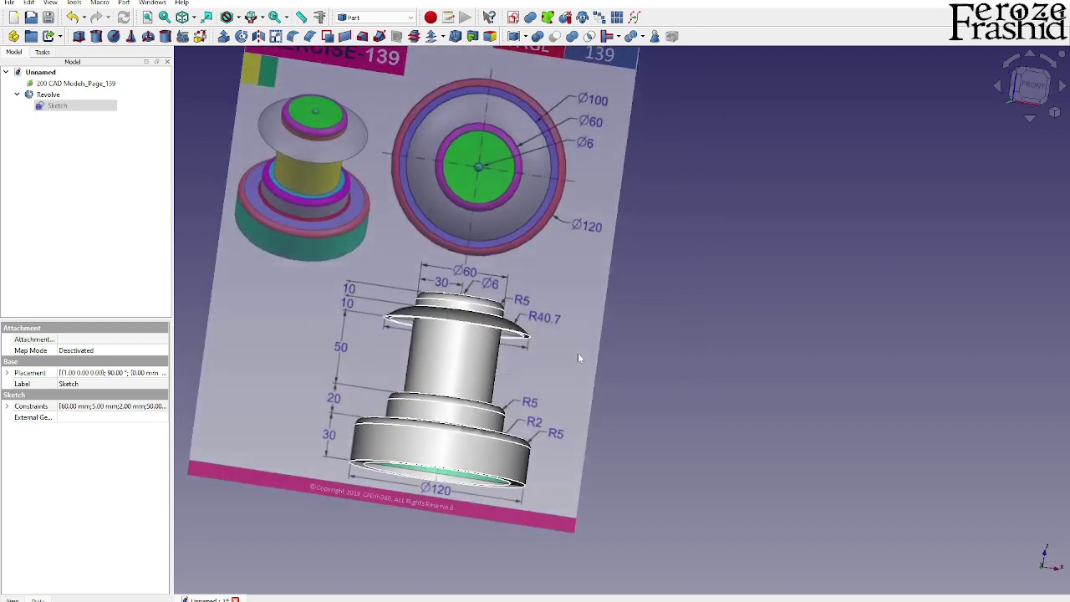
left_click(571, 270)
key("space")
Examine the revolved body from several angles and distances.
middle_click_drag(571, 270, 530, 345)
scroll(395, 327, "up", 3)
middle_click_drag(496, 185, 443, 263)
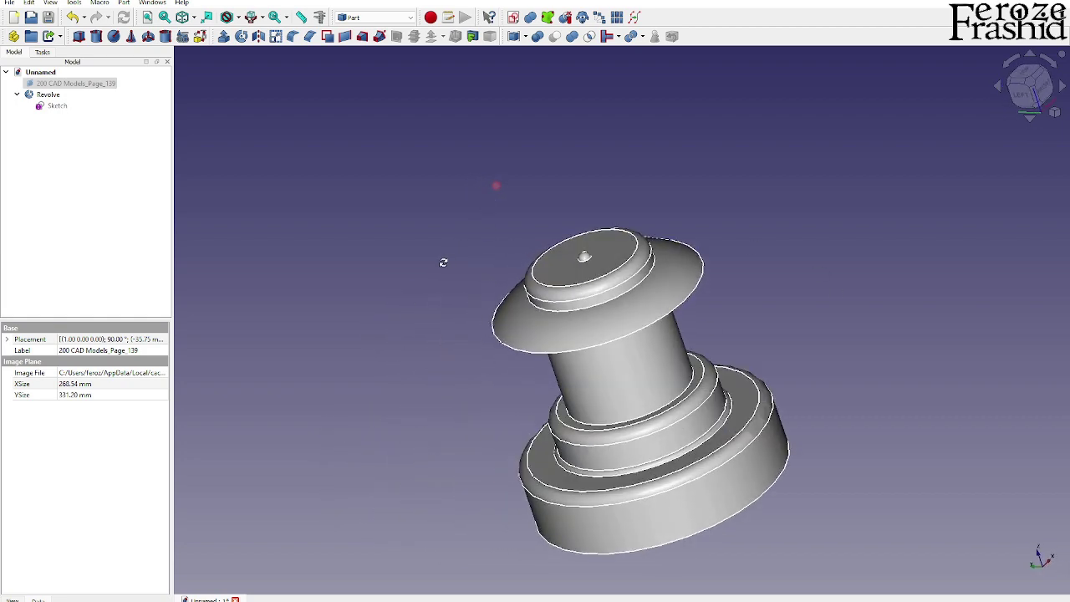
middle_click_drag(586, 258, 293, 185)
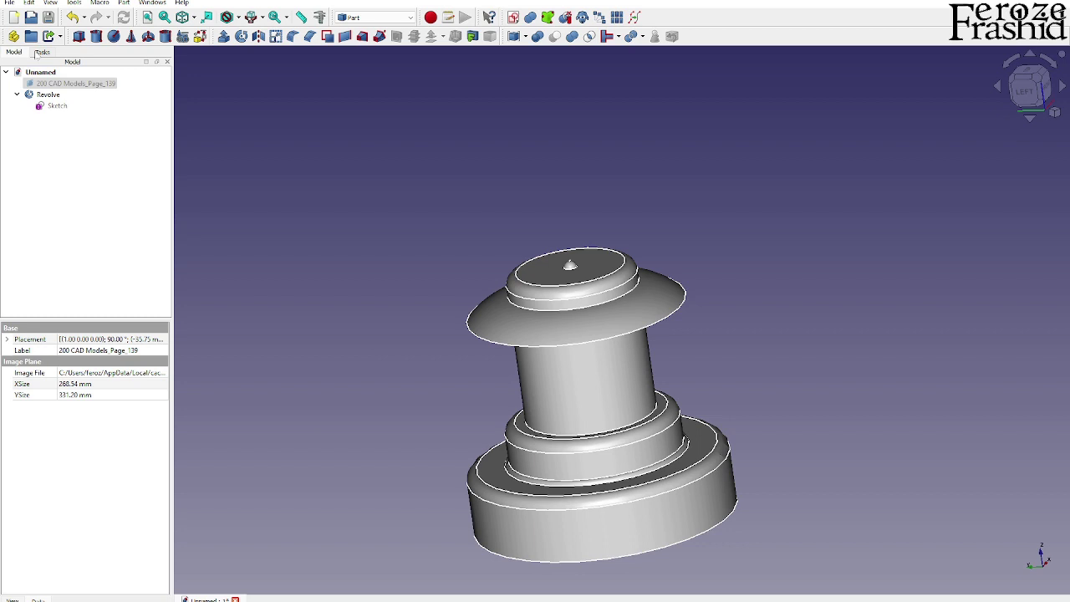
scroll(494, 88, "down", 2)
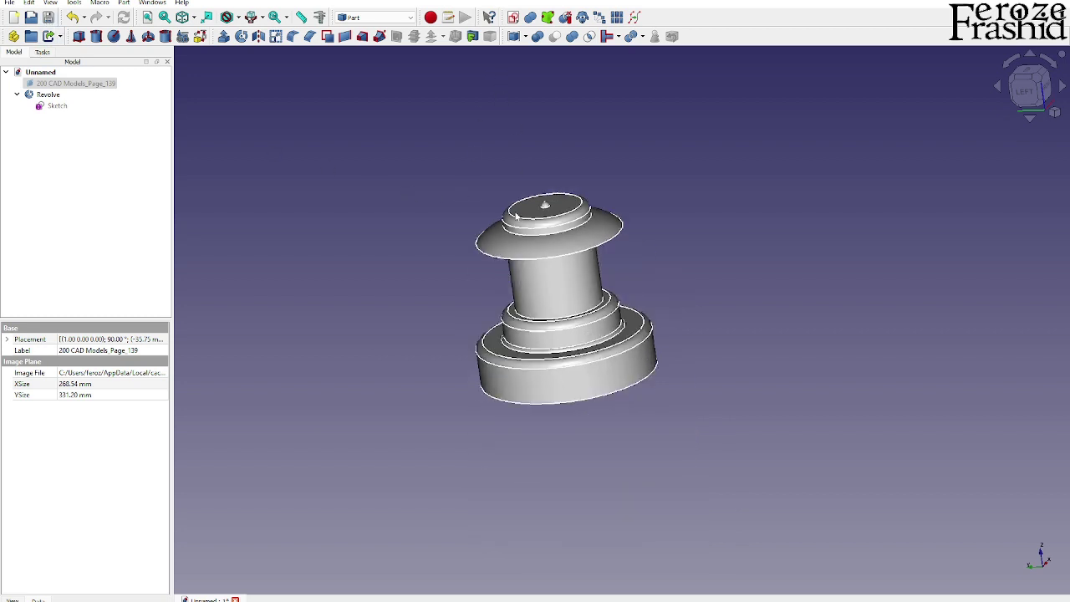
scroll(507, 248, "up", 4)
scroll(518, 254, "down", 2)
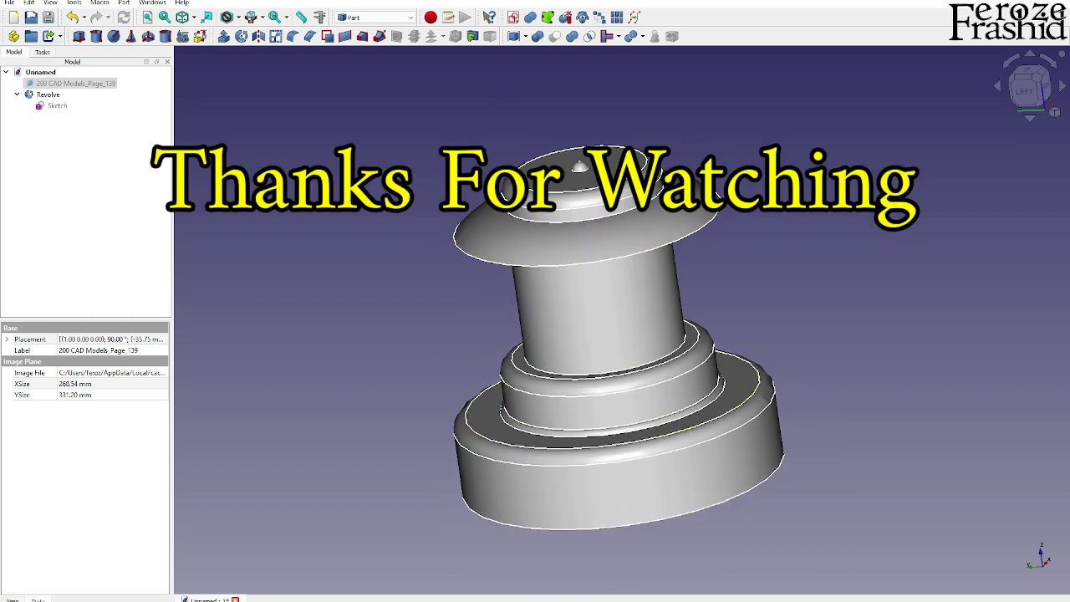